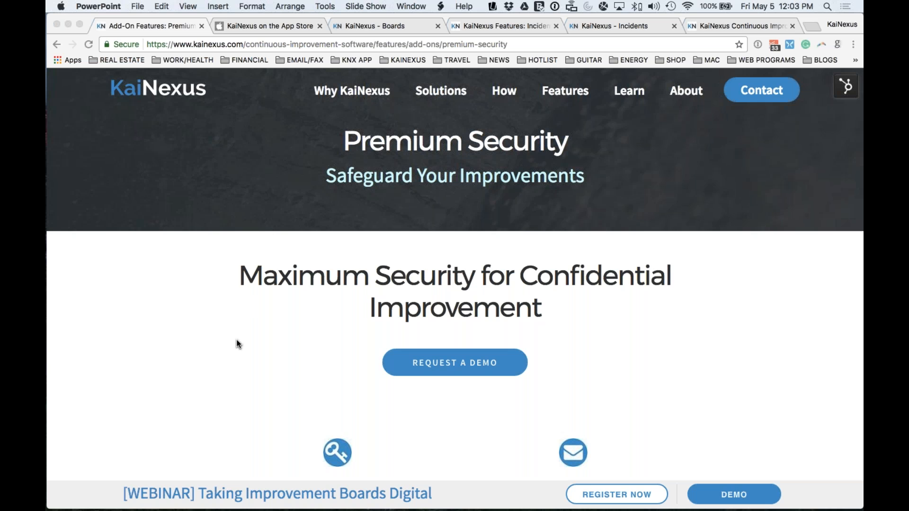
# Review the security features on the Premium Security page, from Single Sign On down to the HIPAA compliance note
pyautogui.scroll(-5, 238, 344)
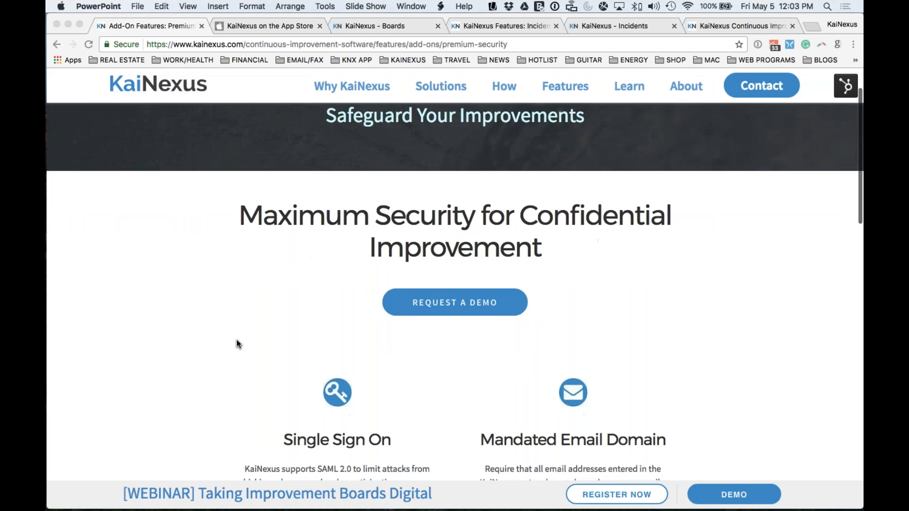
pyautogui.scroll(-2, 238, 344)
pyautogui.scroll(-2, 238, 344)
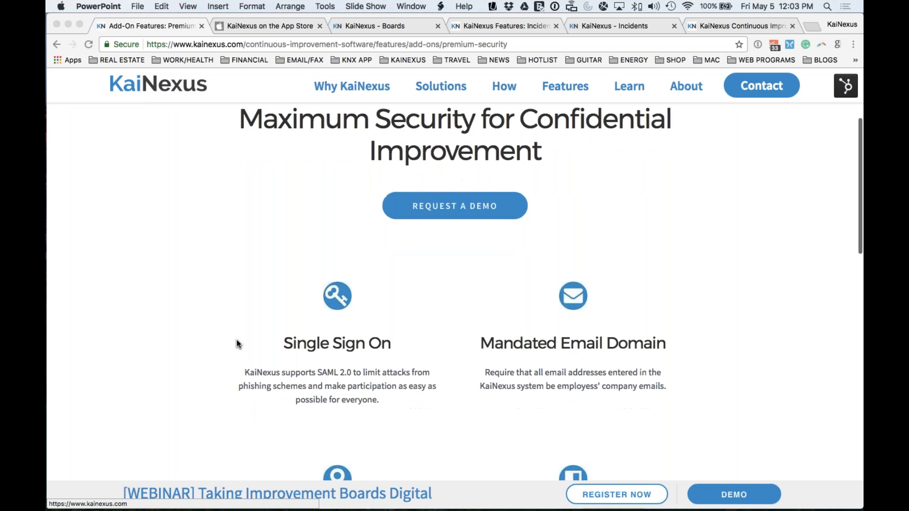
pyautogui.scroll(-1, 238, 344)
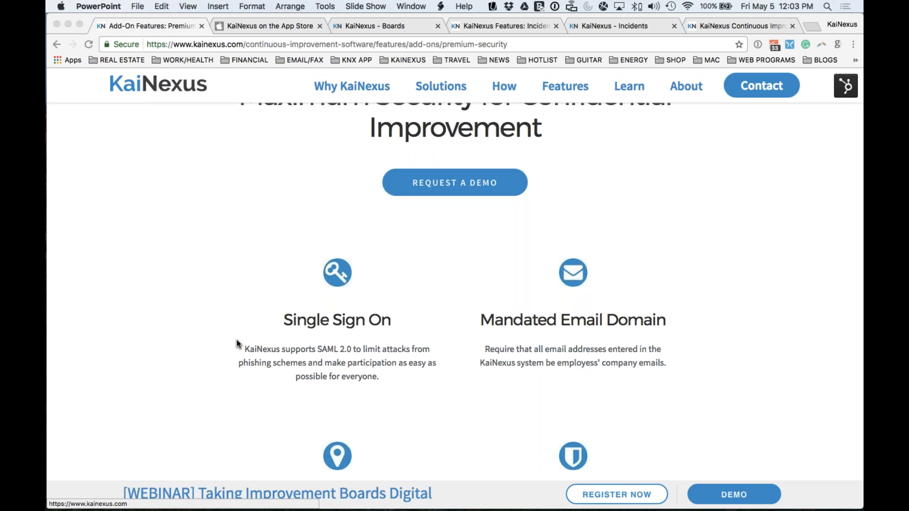
pyautogui.scroll(-2, 238, 344)
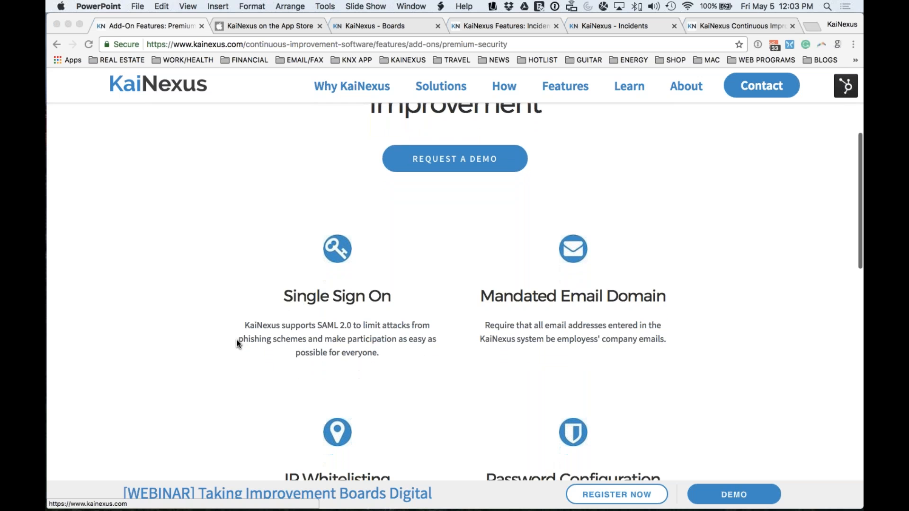
pyautogui.scroll(-3, 239, 344)
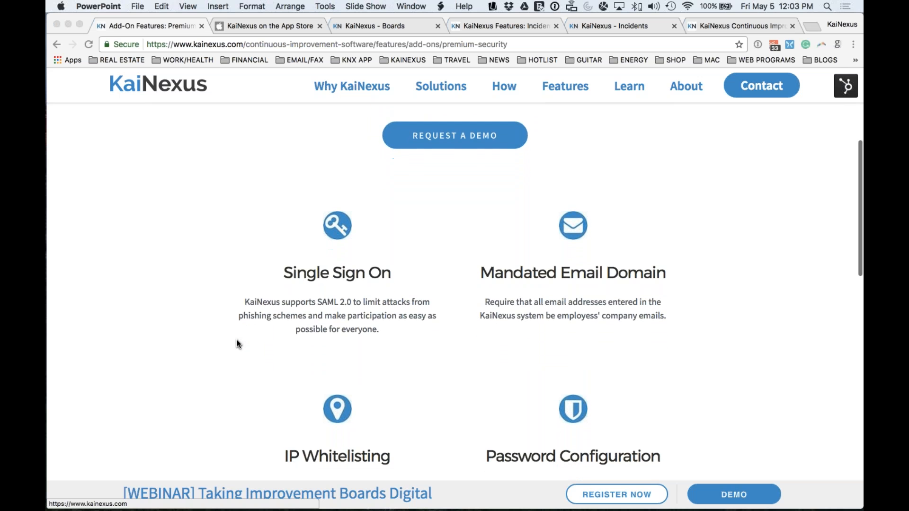
pyautogui.scroll(-1, 238, 344)
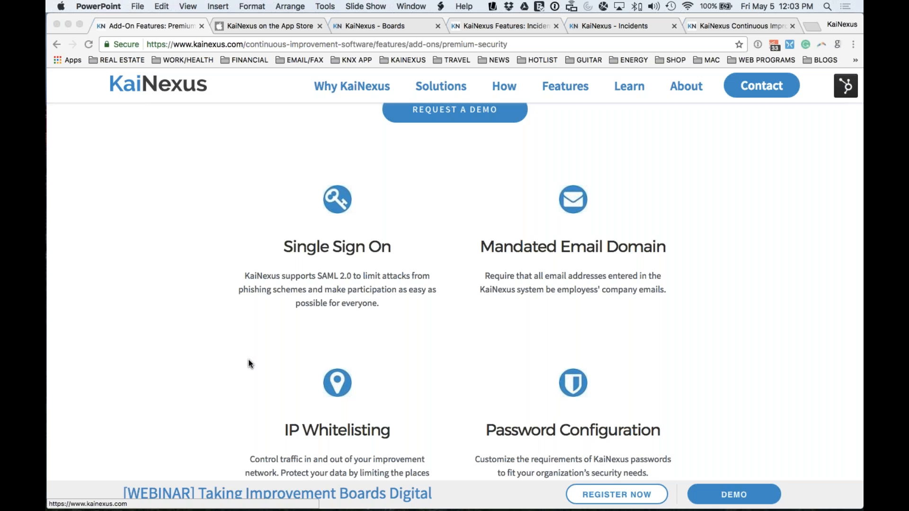
pyautogui.scroll(-5, 249, 361)
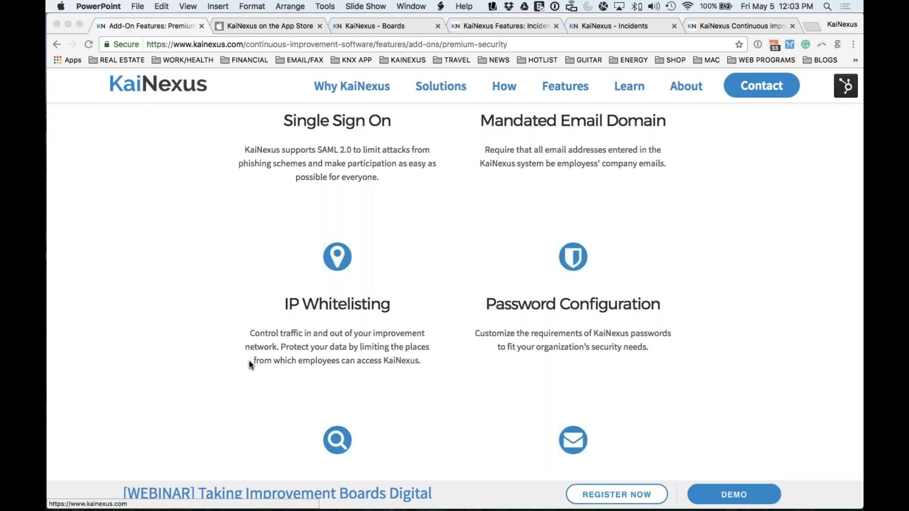
pyautogui.scroll(-2, 249, 361)
pyautogui.scroll(-3, 249, 360)
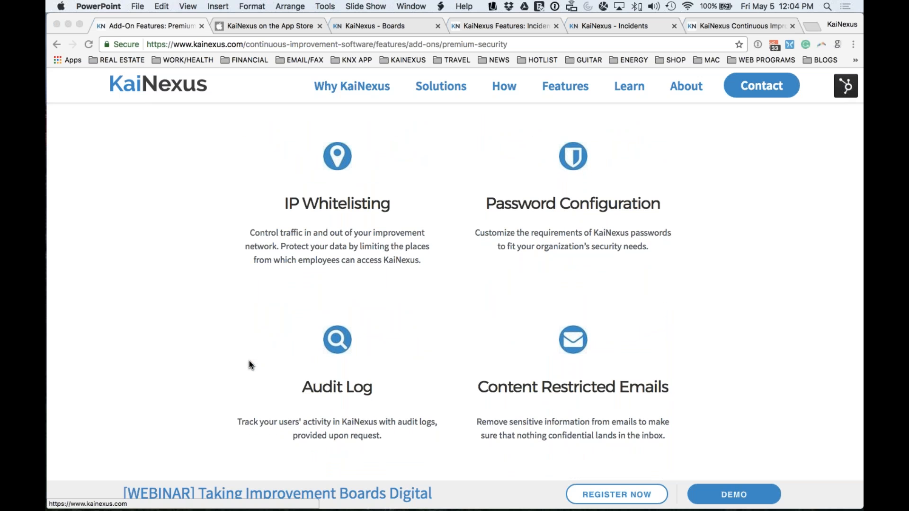
pyautogui.scroll(-2, 249, 360)
pyautogui.scroll(-2, 249, 364)
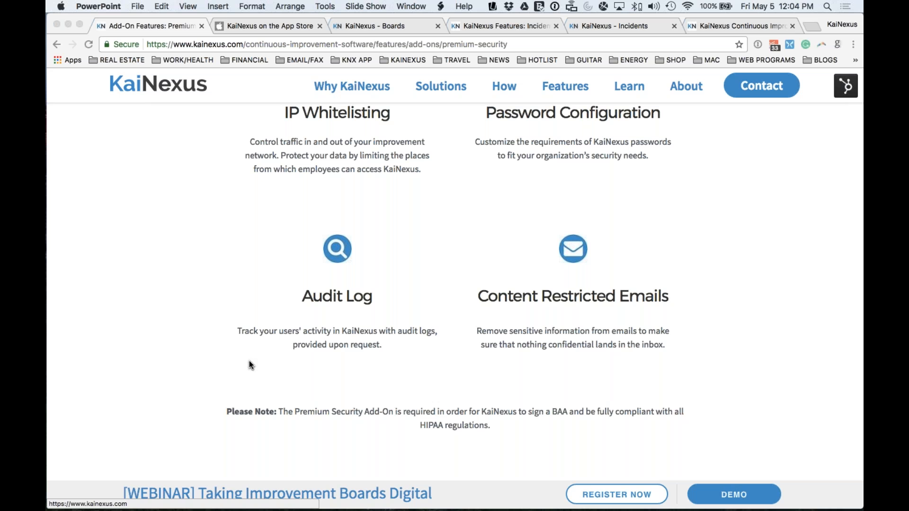
pyautogui.scroll(-1, 250, 367)
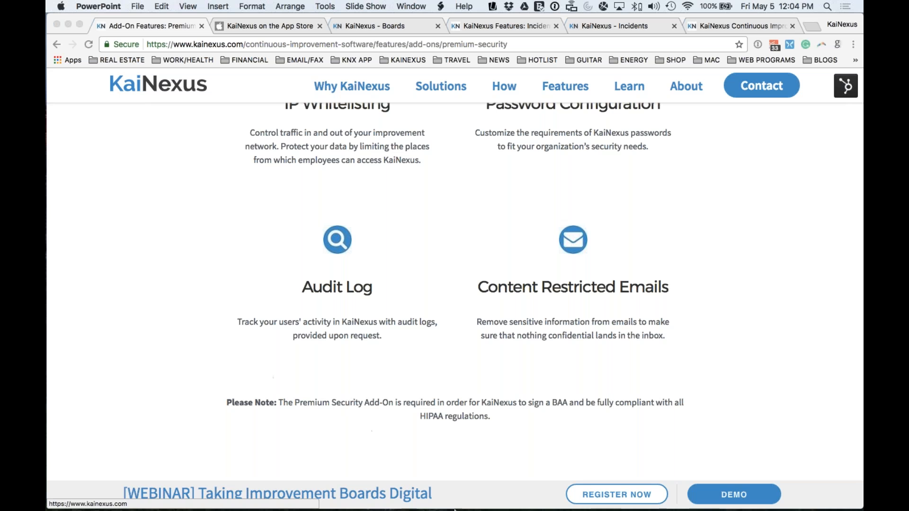
# View the KaiNexus App Store listing and the Announcements board on the KaiNexus demo site
pyautogui.moveTo(454, 510)
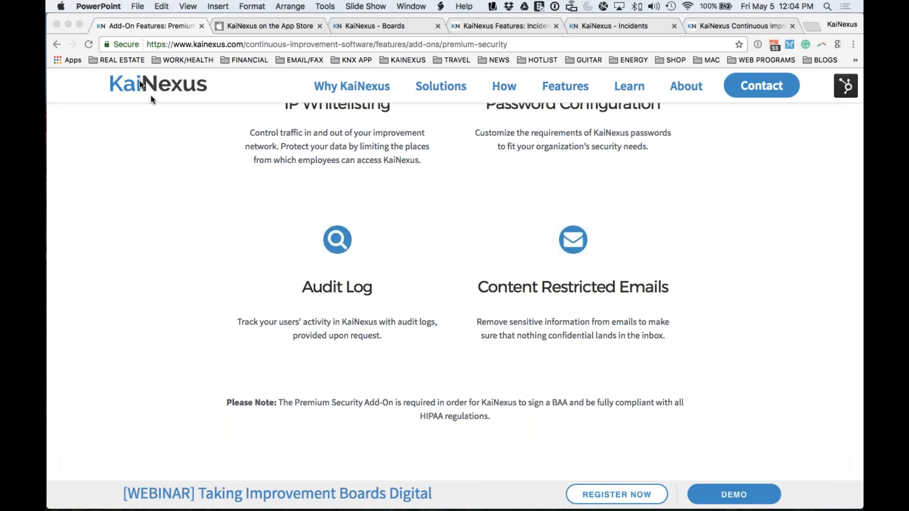
pyautogui.moveTo(87, 28)
pyautogui.mouseDown()
pyautogui.moveTo(89, 150)
pyautogui.moveTo(91, 9)
pyautogui.moveTo(88, 23)
pyautogui.mouseUp()
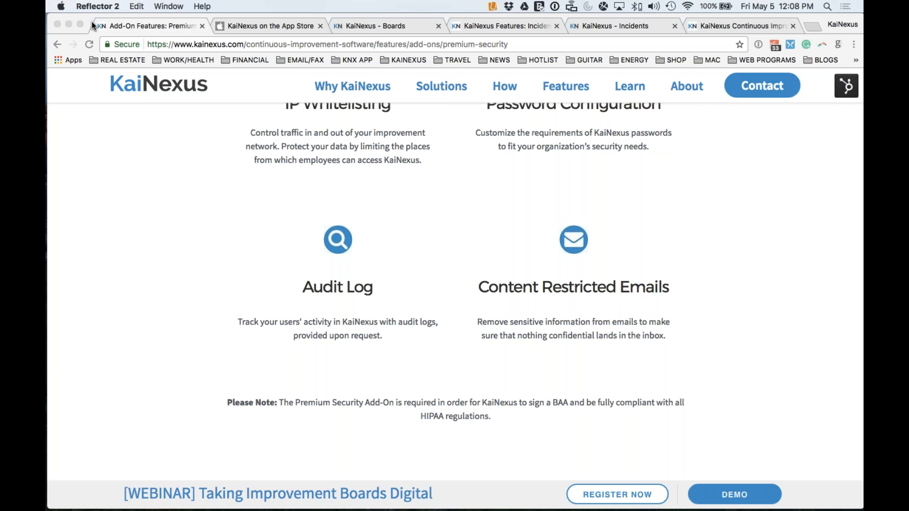
pyautogui.click(255, 30)
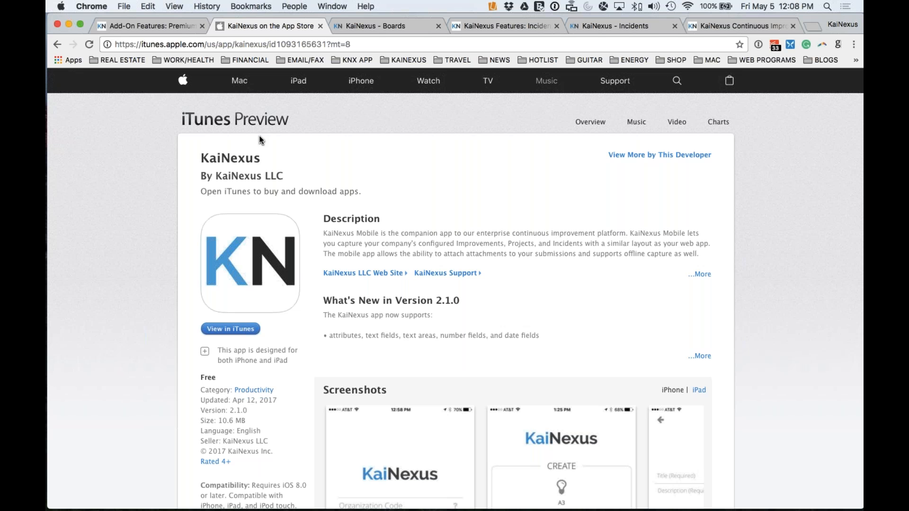
pyautogui.click(374, 28)
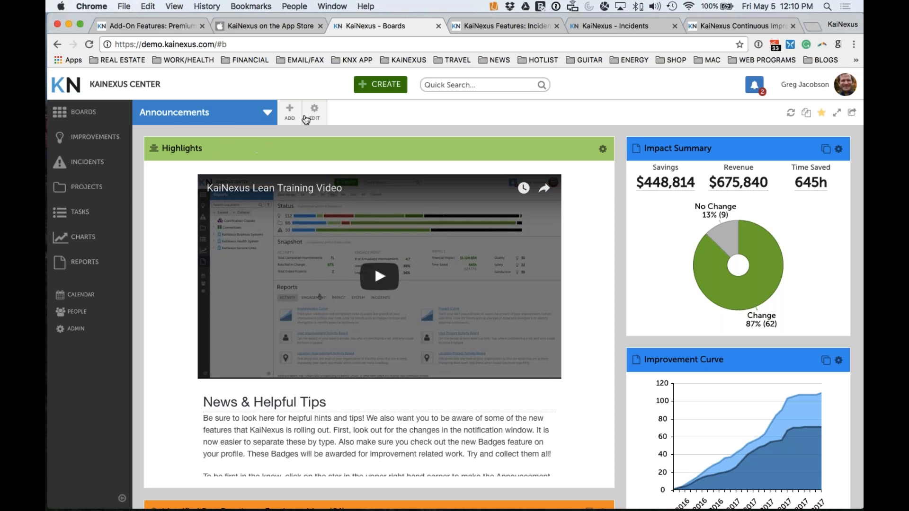
# Examine the Incident Reporting feature page down to More Features, returning to the HIPAA Compliant section
pyautogui.click(608, 26)
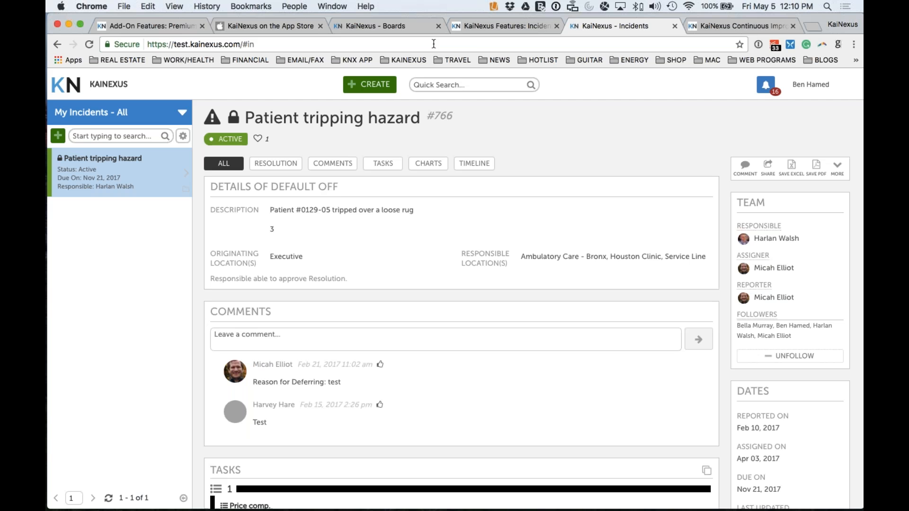
pyautogui.click(476, 27)
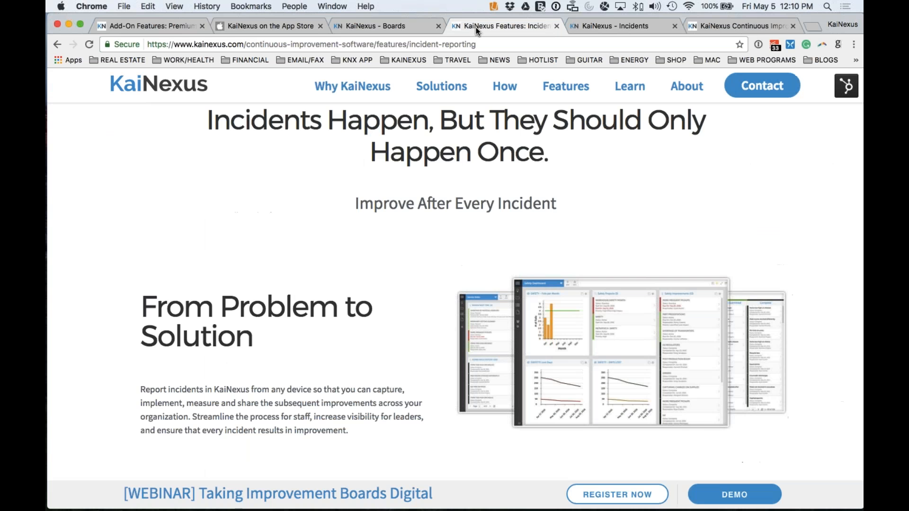
pyautogui.scroll(6, 469, 101)
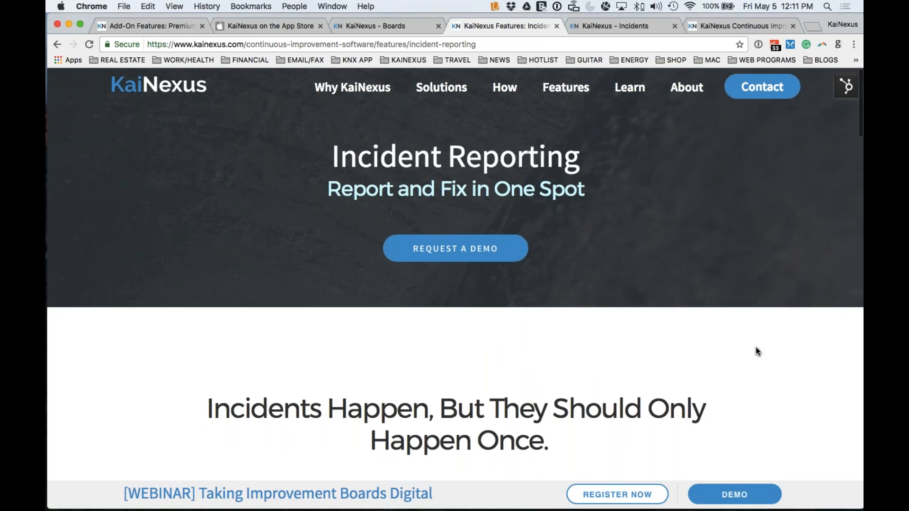
pyautogui.scroll(-1, 756, 350)
pyautogui.scroll(-5, 756, 351)
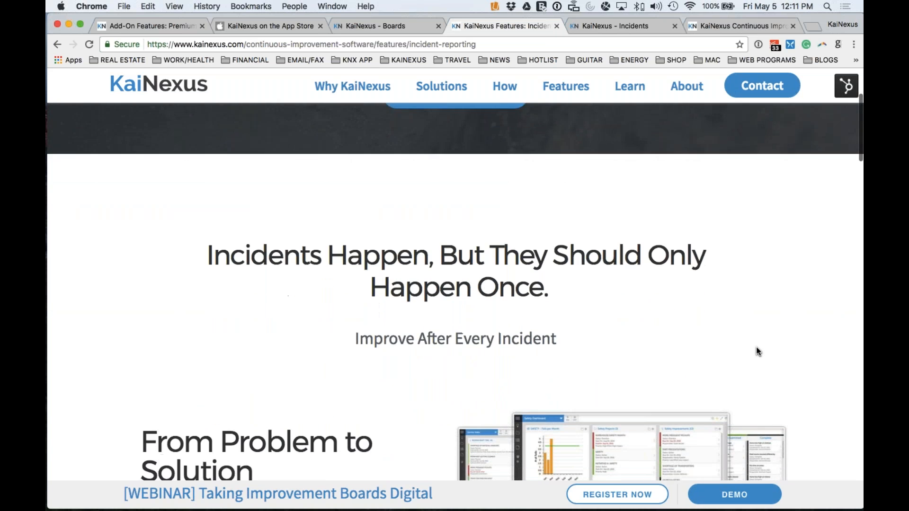
pyautogui.scroll(-8, 757, 351)
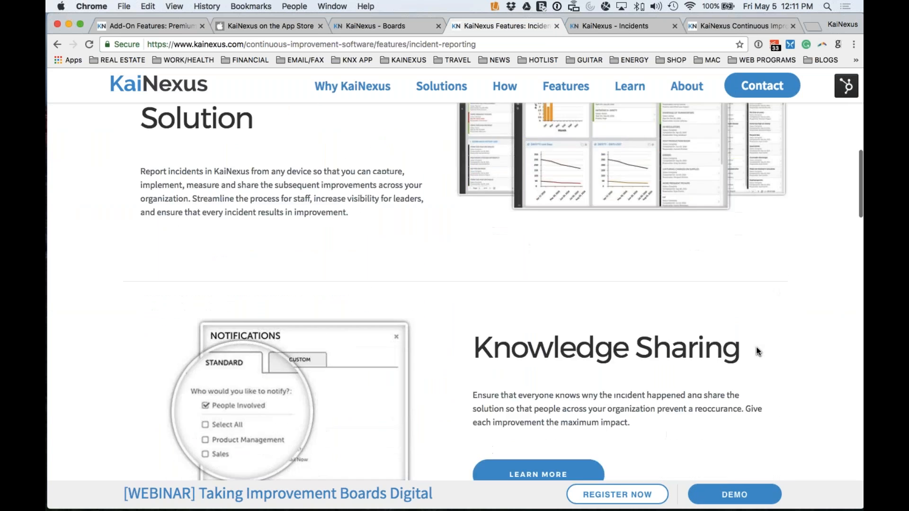
pyautogui.scroll(-8, 757, 351)
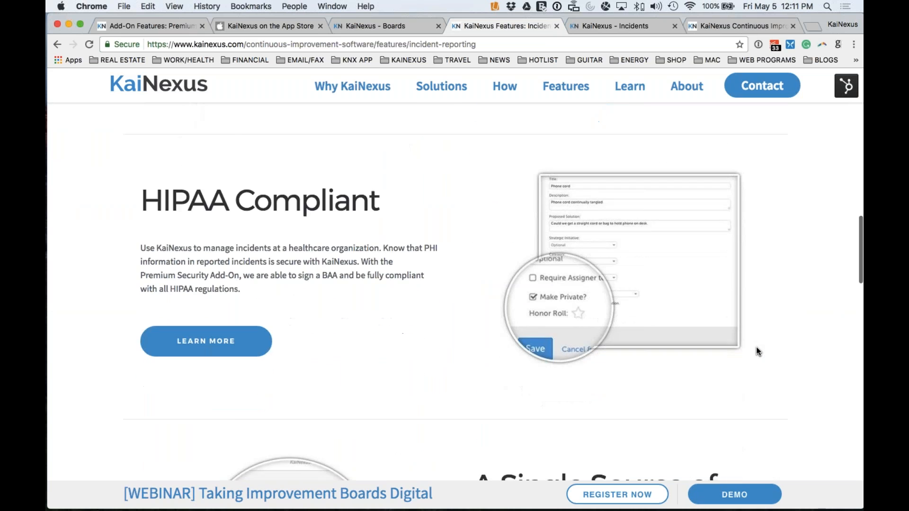
pyautogui.scroll(-8, 757, 351)
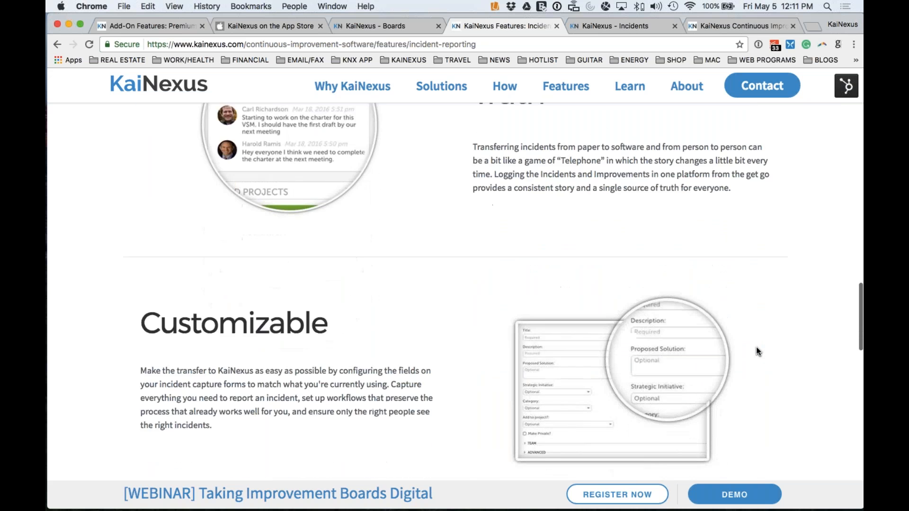
pyautogui.scroll(-5, 756, 351)
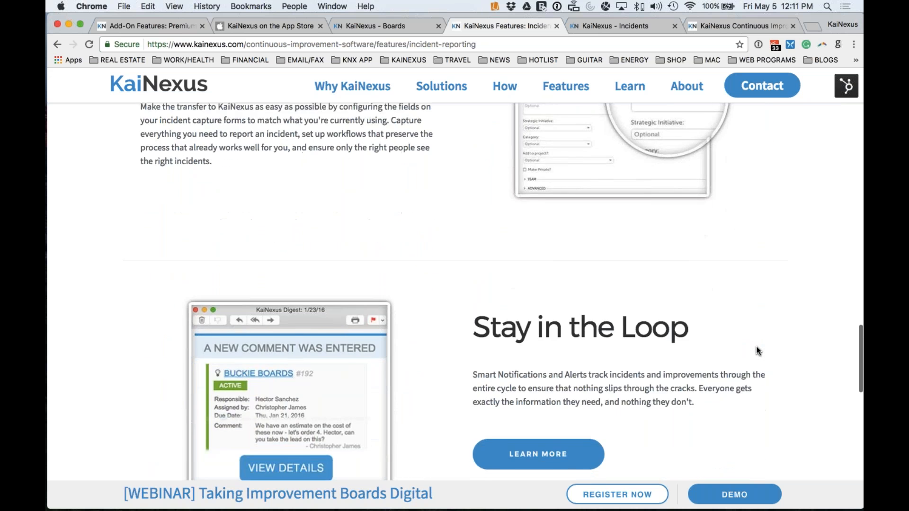
pyautogui.scroll(-6, 757, 350)
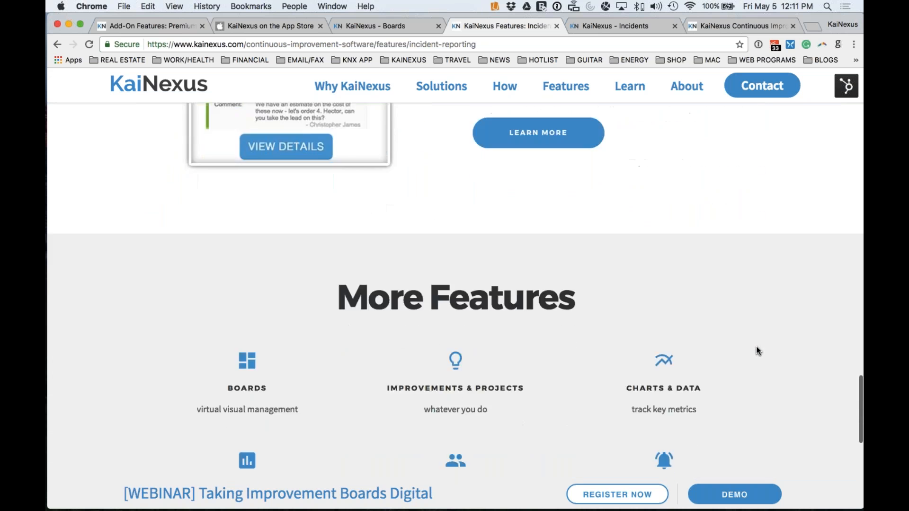
pyautogui.scroll(5, 757, 351)
pyautogui.scroll(15, 757, 351)
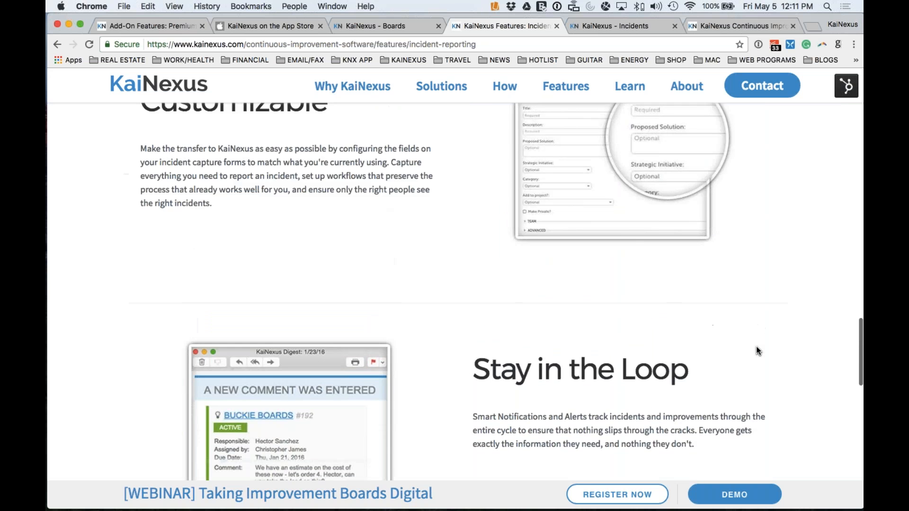
pyautogui.scroll(1, 756, 350)
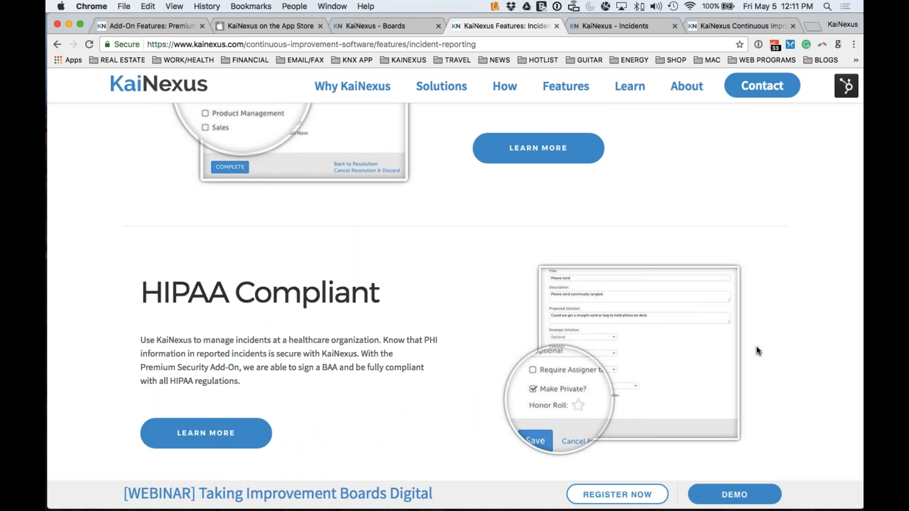
# Show the available incident reports in the Reports area of the KaiNexus demo site
pyautogui.click(390, 24)
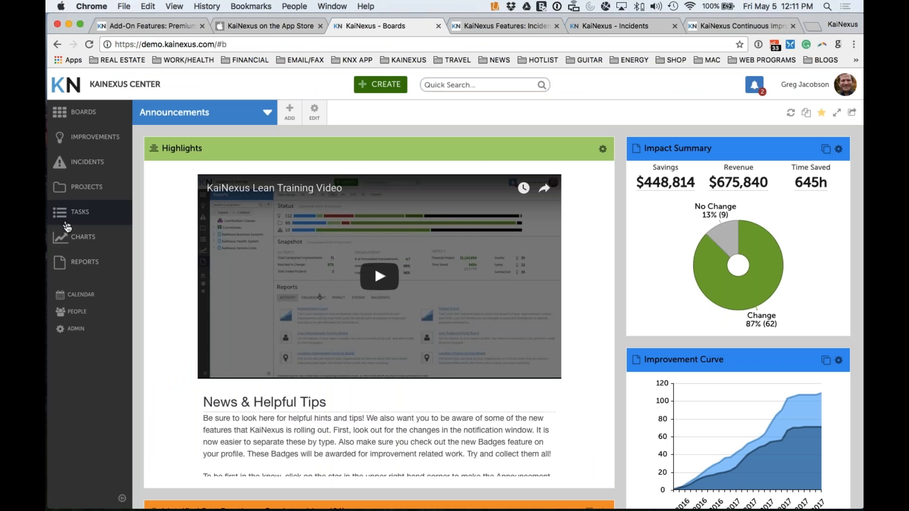
pyautogui.click(89, 263)
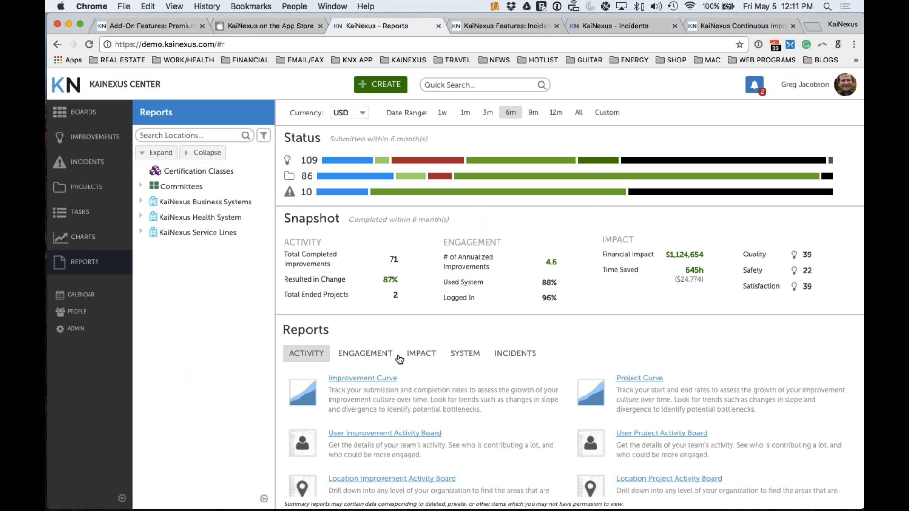
pyautogui.click(520, 357)
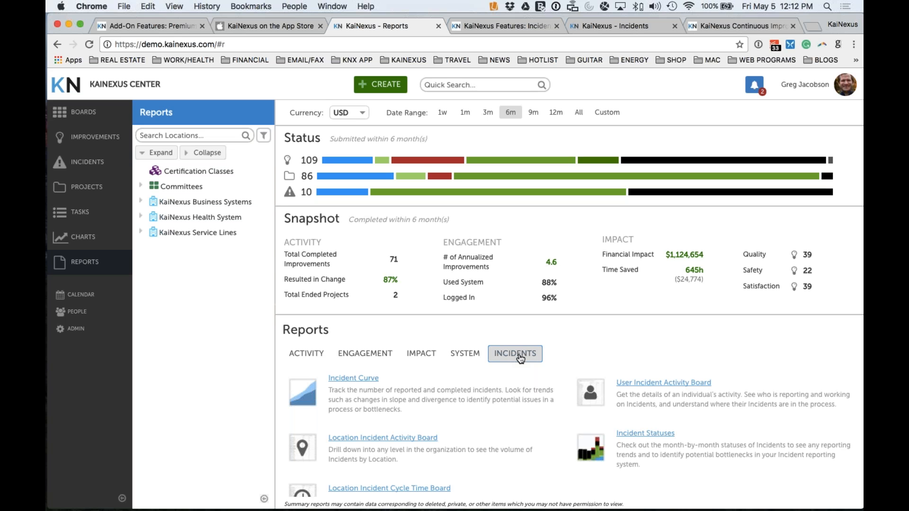
# Open a blank Create Incident form, review its fields, and close it without submitting
pyautogui.click(364, 84)
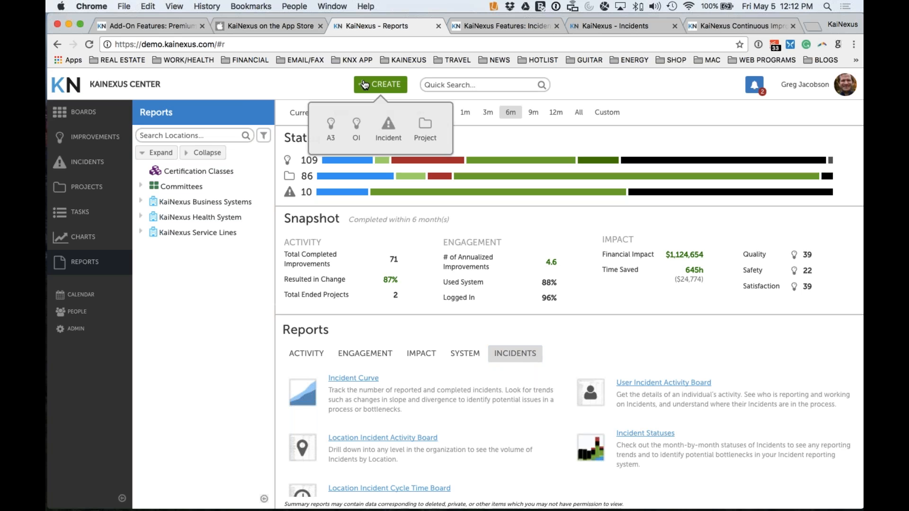
pyautogui.click(401, 126)
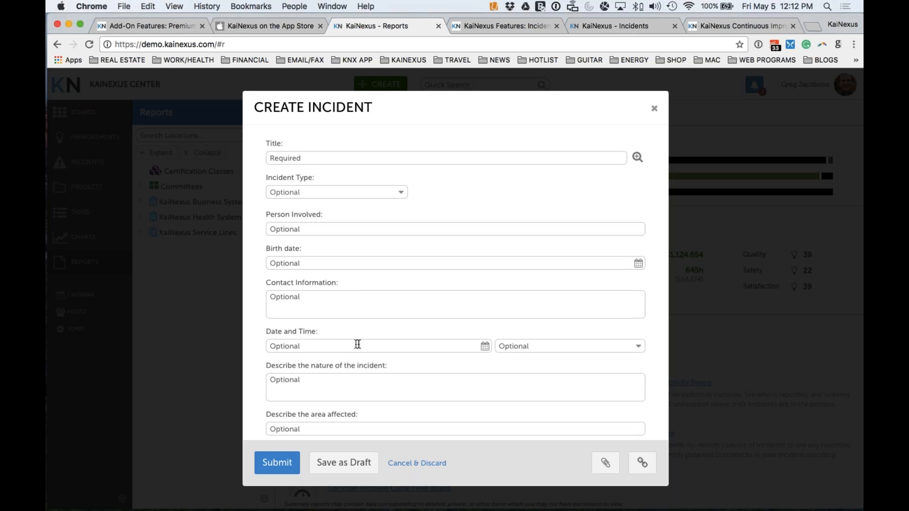
pyautogui.scroll(-1, 383, 348)
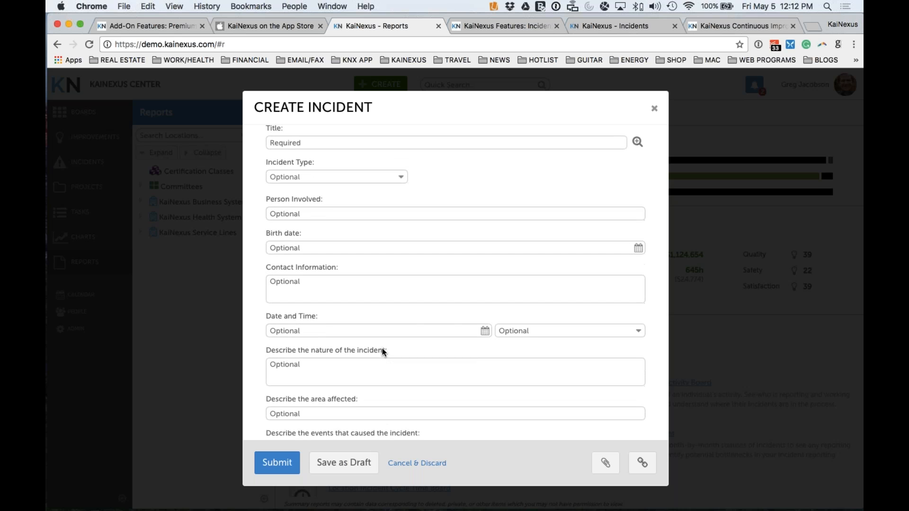
pyautogui.click(656, 109)
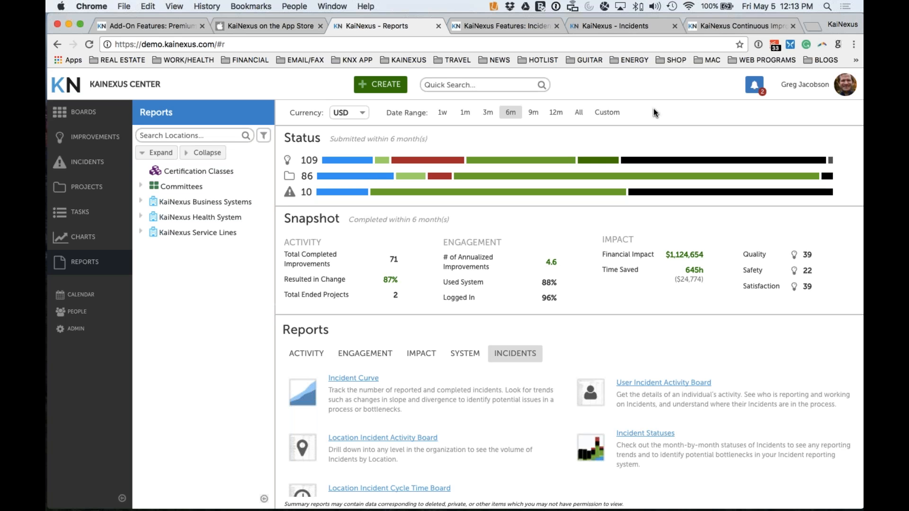
# Open the filter settings of the My Improvements list and examine the Between Fields and Within Fields logic choices
pyautogui.click(88, 142)
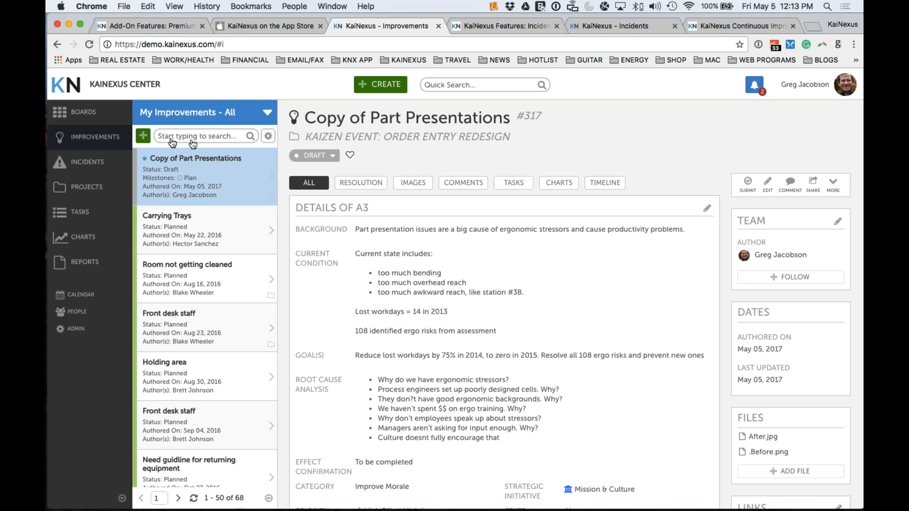
pyautogui.click(268, 136)
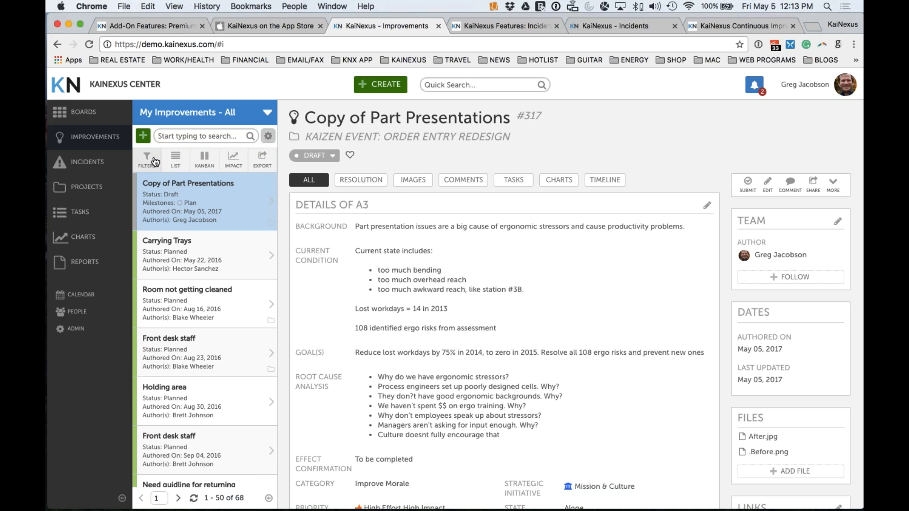
pyautogui.click(154, 161)
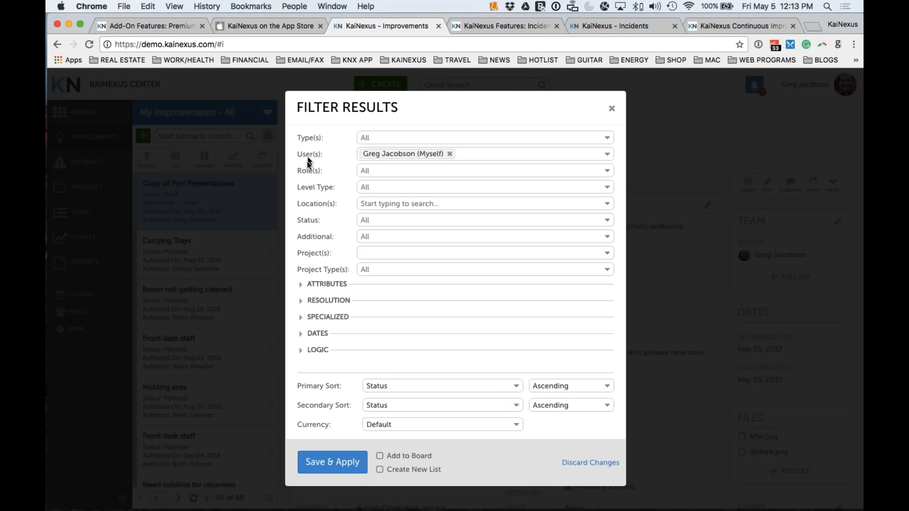
pyautogui.click(300, 350)
pyautogui.scroll(-2, 302, 352)
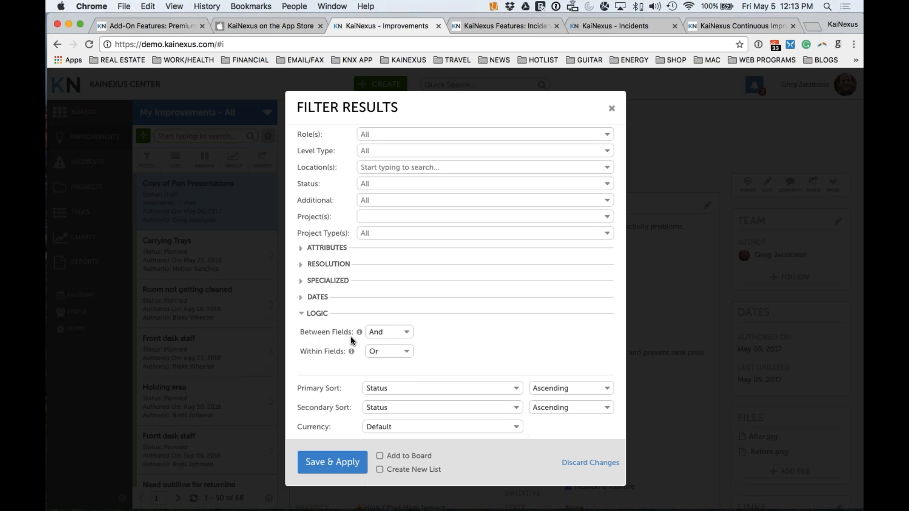
pyautogui.click(408, 333)
pyautogui.click(418, 342)
pyautogui.click(409, 351)
pyautogui.click(419, 350)
# Examine the Attributes filters and the available Category choices, and close the filter settings without saving
pyautogui.click(301, 248)
pyautogui.scroll(-3, 305, 252)
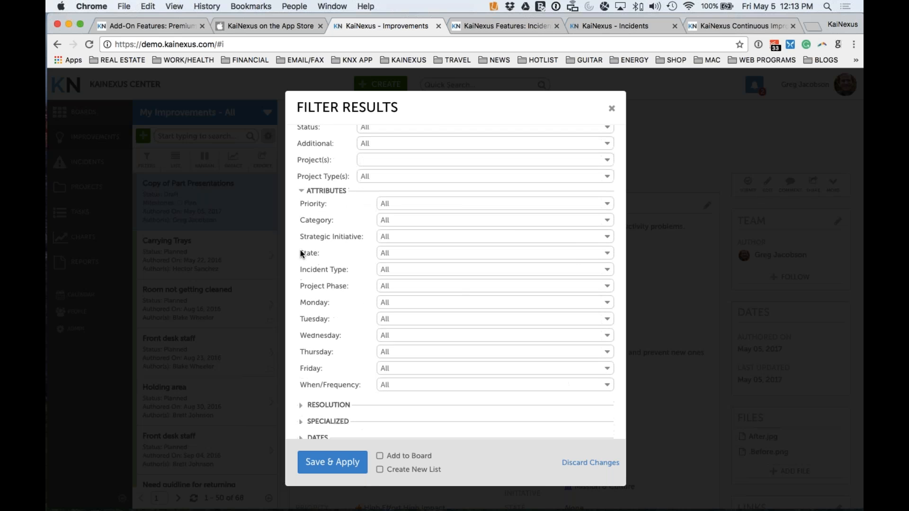
pyautogui.click(600, 222)
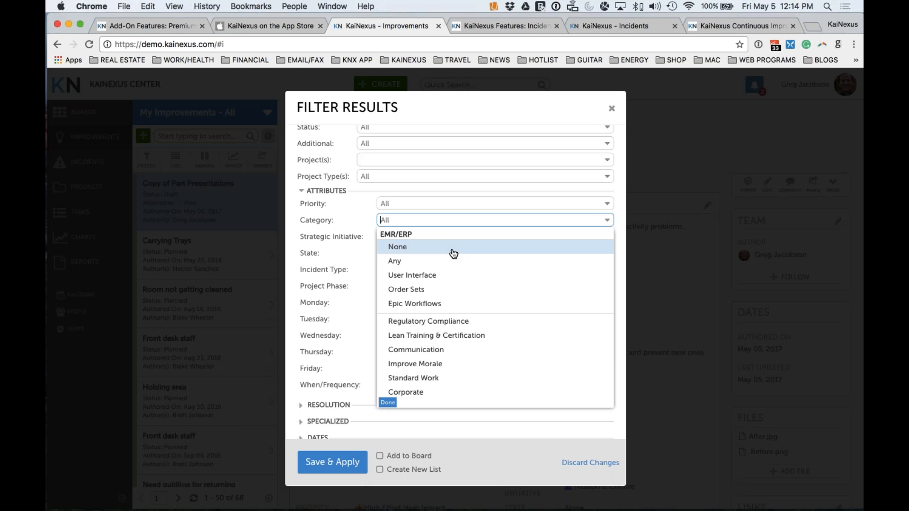
pyautogui.click(611, 109)
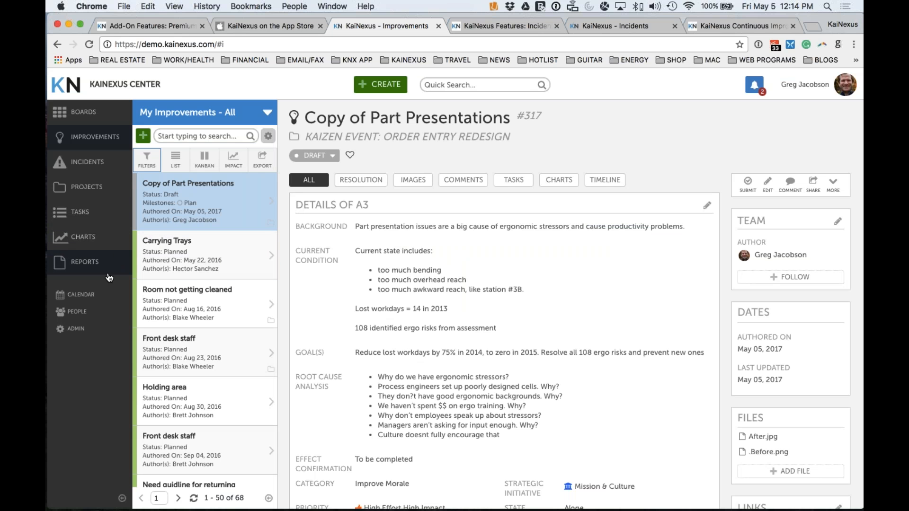
# View the People directory for the entire organization, check the first listed user's profile and close it
pyautogui.click(97, 312)
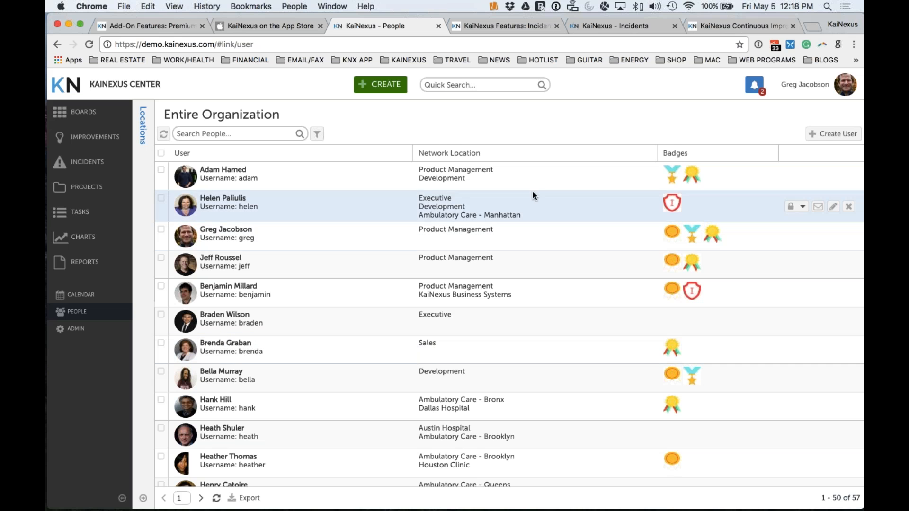
pyautogui.click(375, 172)
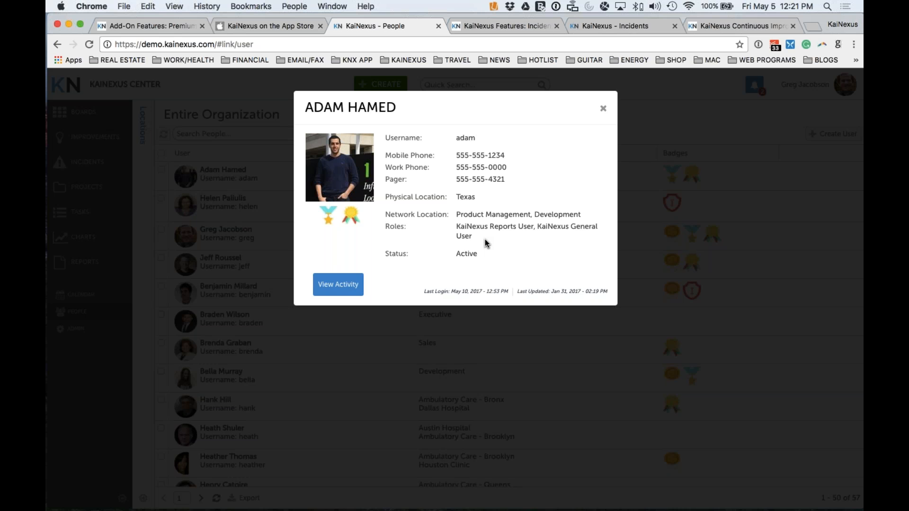
pyautogui.click(603, 109)
# Open the Strategy Dashboards board in the Boards area
pyautogui.click(105, 112)
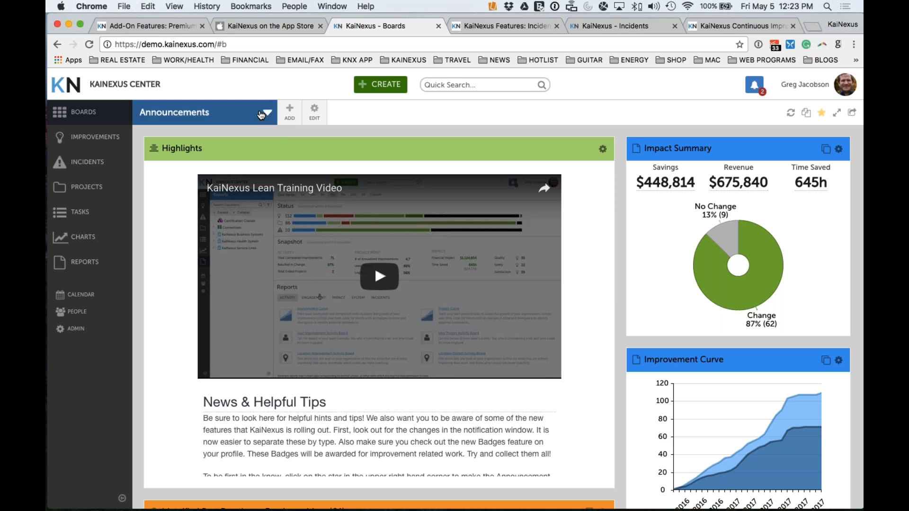
pyautogui.click(261, 115)
pyautogui.moveTo(240, 238)
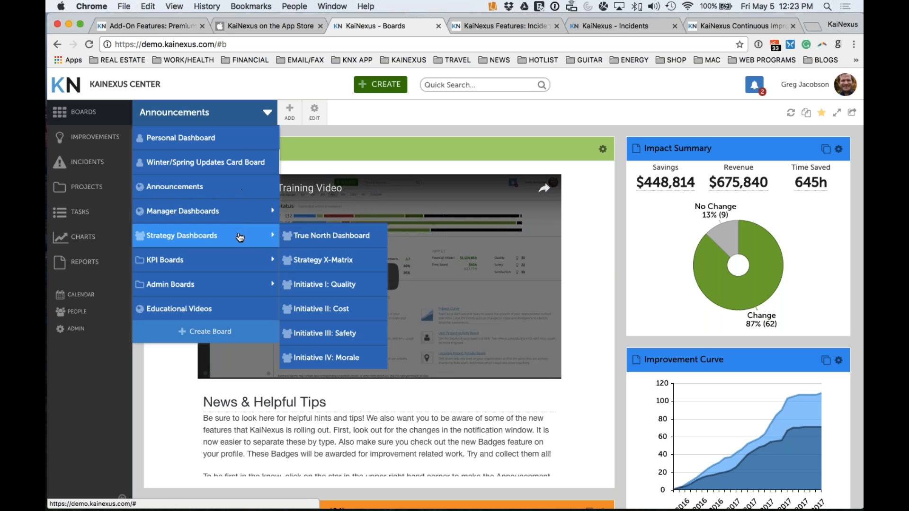
pyautogui.click(240, 237)
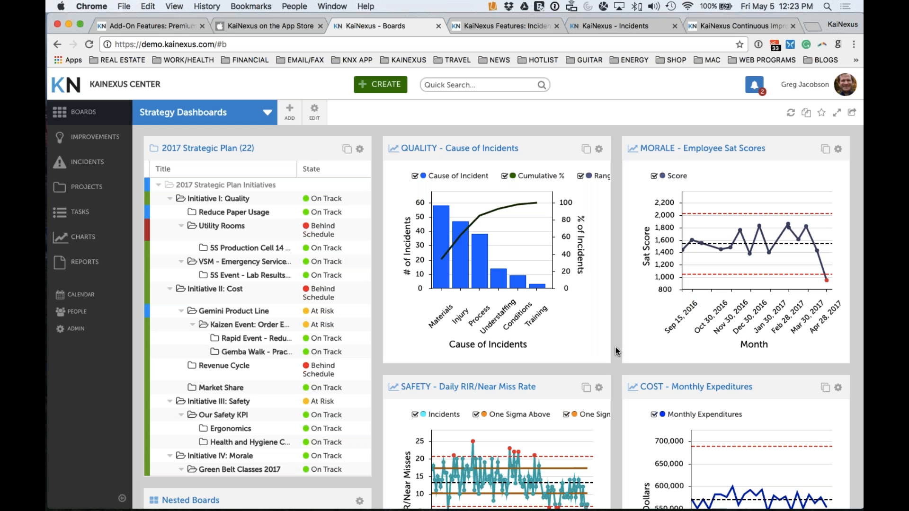
# Show the SAFETY - Daily RIR/Near Miss Rate chart at full size and examine its chart options down to Control Limits
pyautogui.click(586, 389)
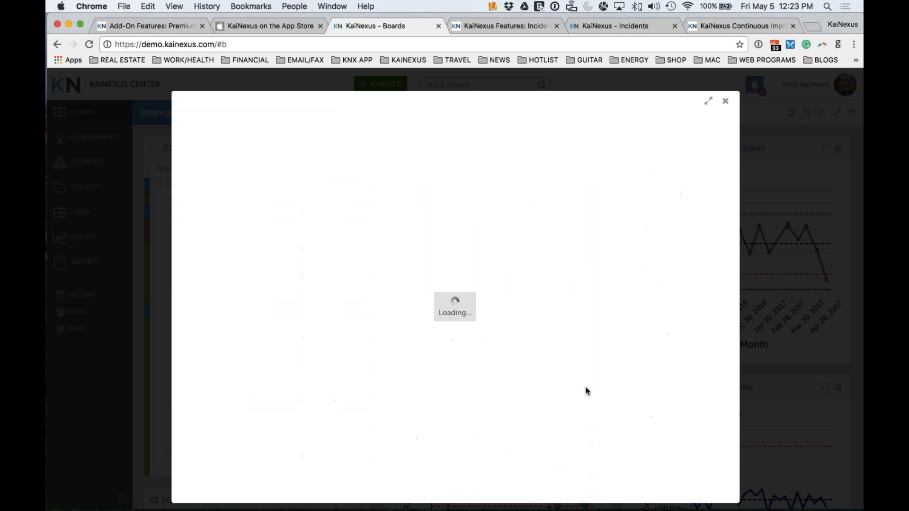
pyautogui.click(708, 102)
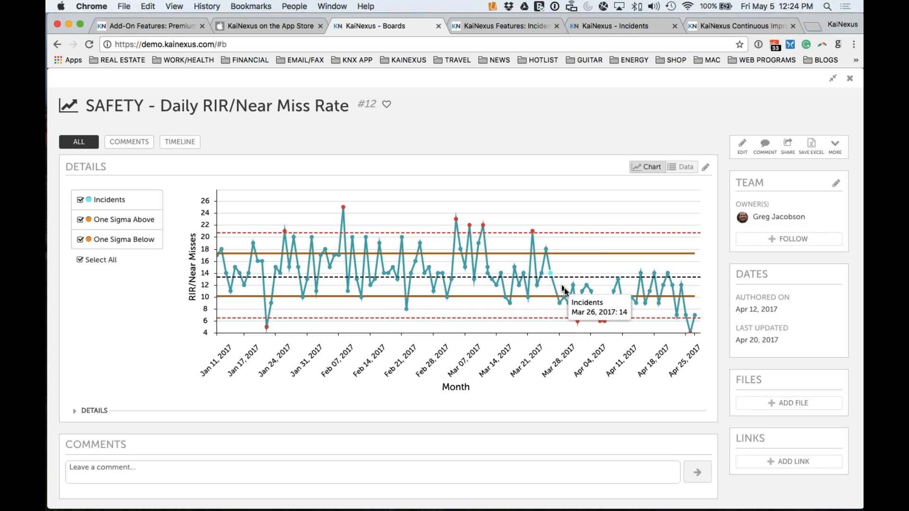
pyautogui.click(705, 168)
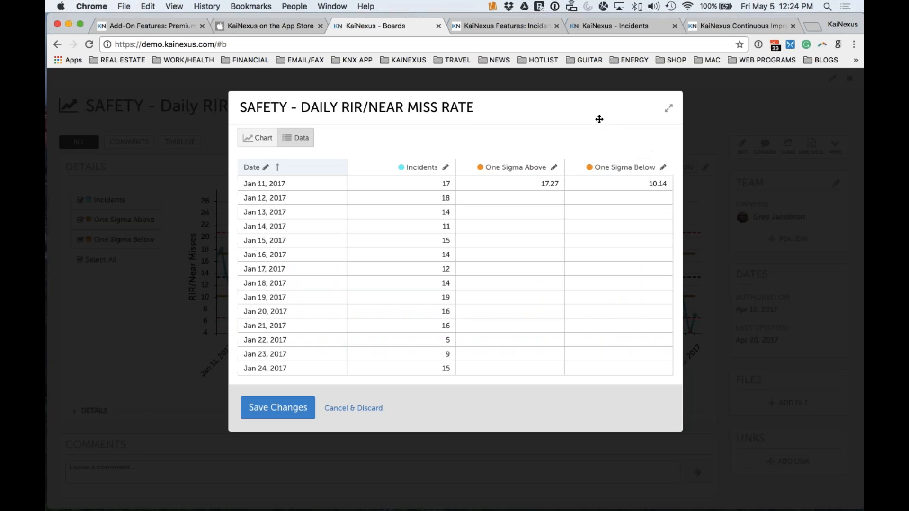
pyautogui.click(552, 137)
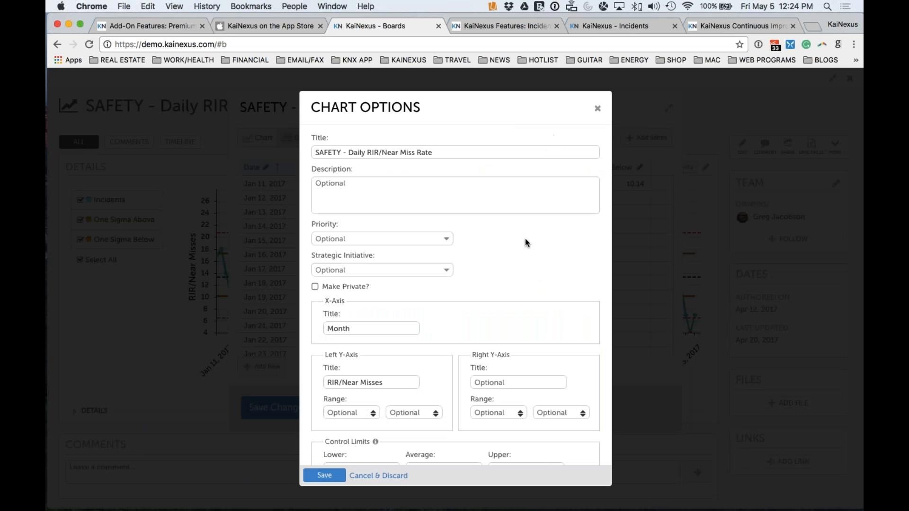
pyautogui.scroll(-3, 503, 337)
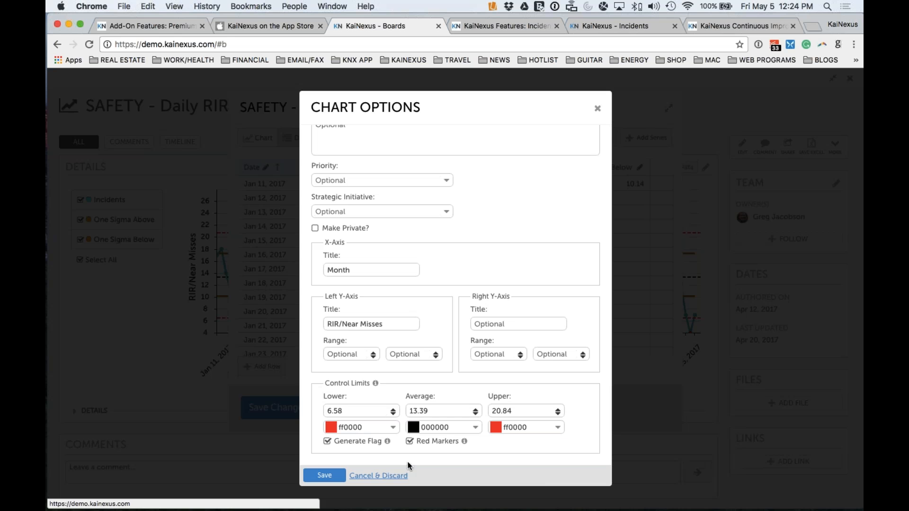
# Leave the chart options and data editor without saving, and close the chart to return to the Strategy Dashboards board
pyautogui.click(598, 111)
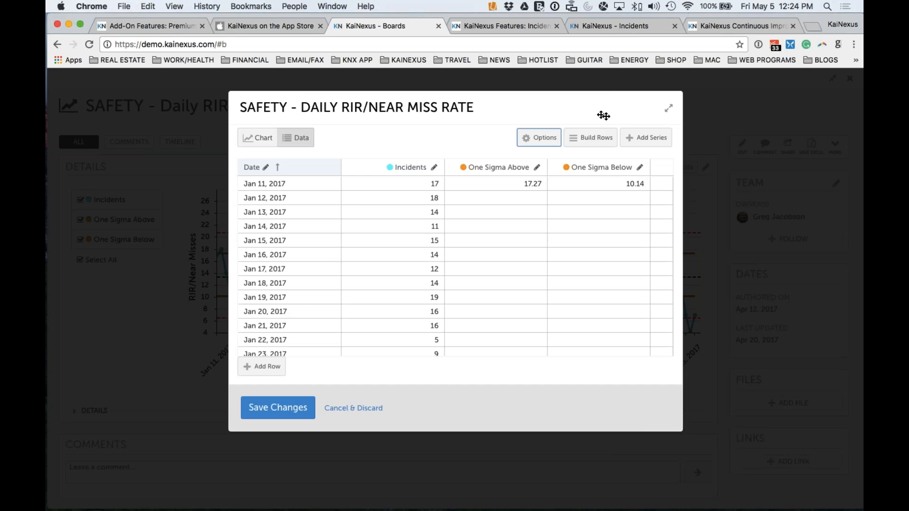
pyautogui.click(375, 410)
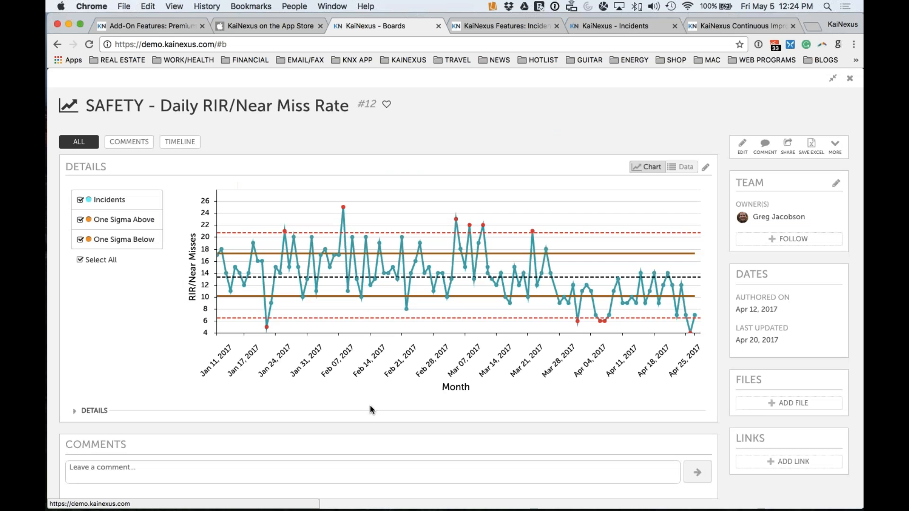
pyautogui.click(833, 78)
pyautogui.click(724, 102)
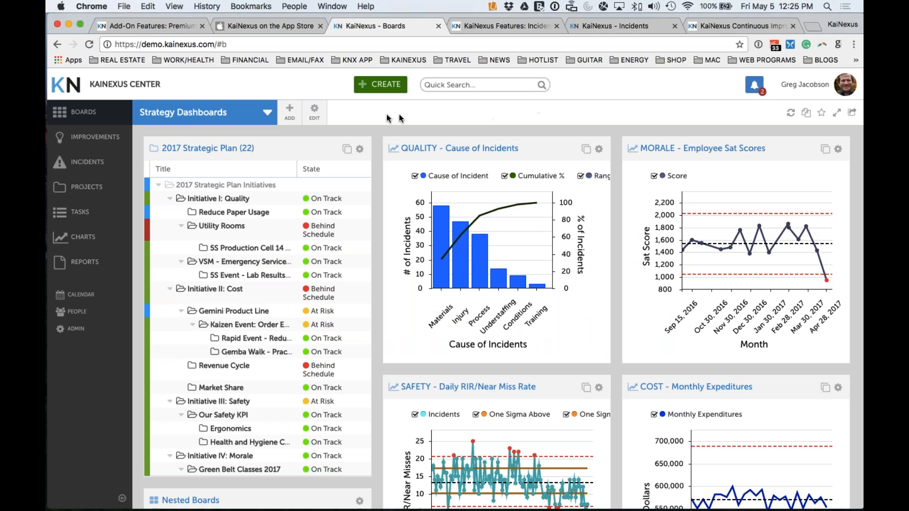
# Open the Winter/Spring Updates Card Board and collapse the main navigation to icons
pyautogui.click(268, 113)
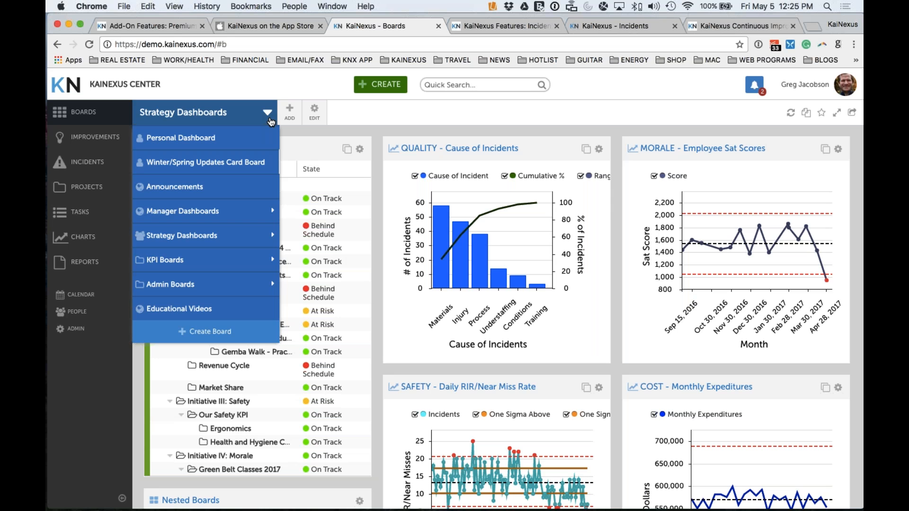
pyautogui.click(244, 161)
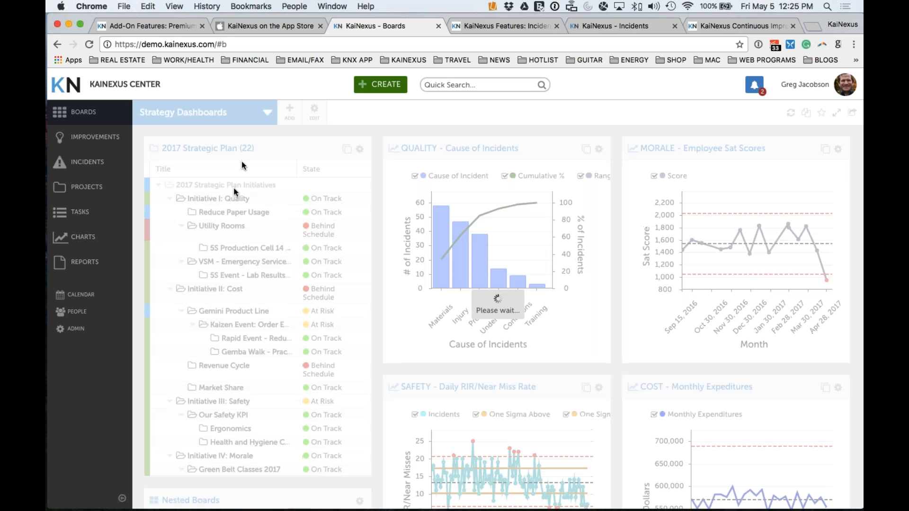
pyautogui.click(121, 498)
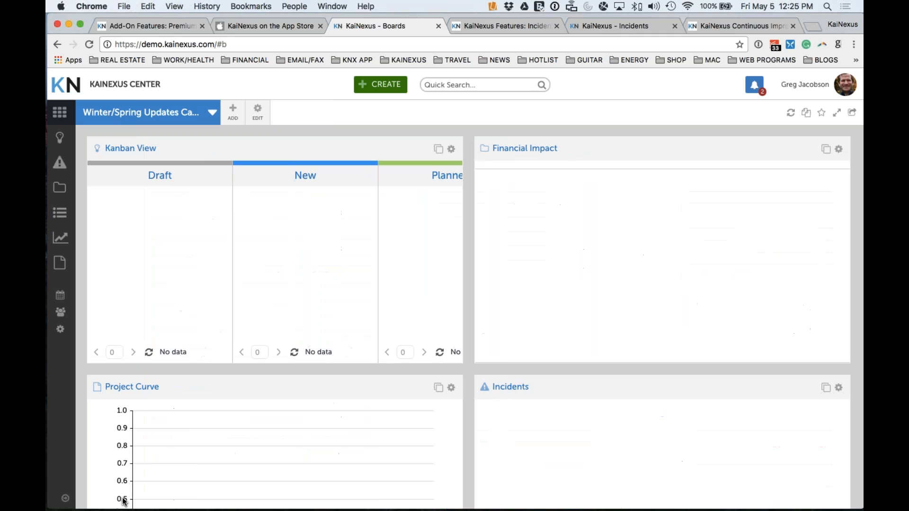
# View the Kanban View card enlarged, close it, and look over the board's remaining cards down to the SAFETY chart
pyautogui.click(437, 151)
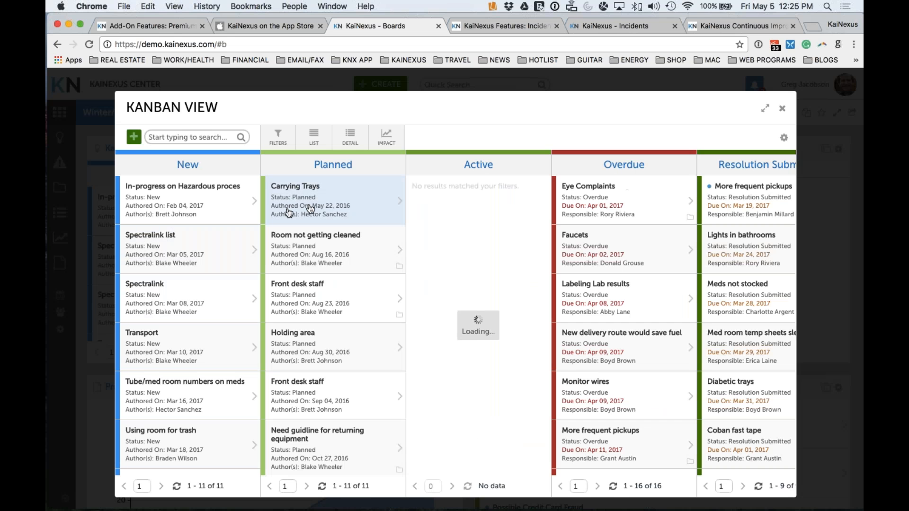
pyautogui.click(782, 108)
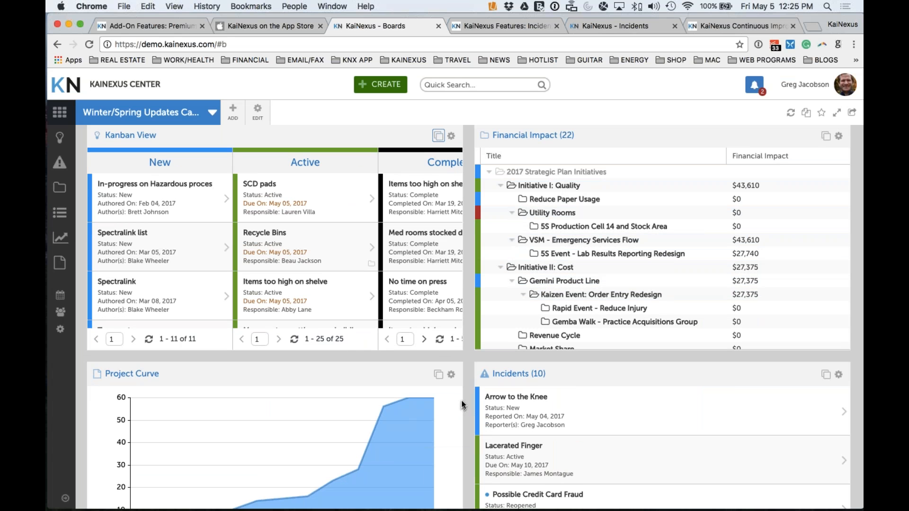
pyautogui.scroll(-5, 462, 403)
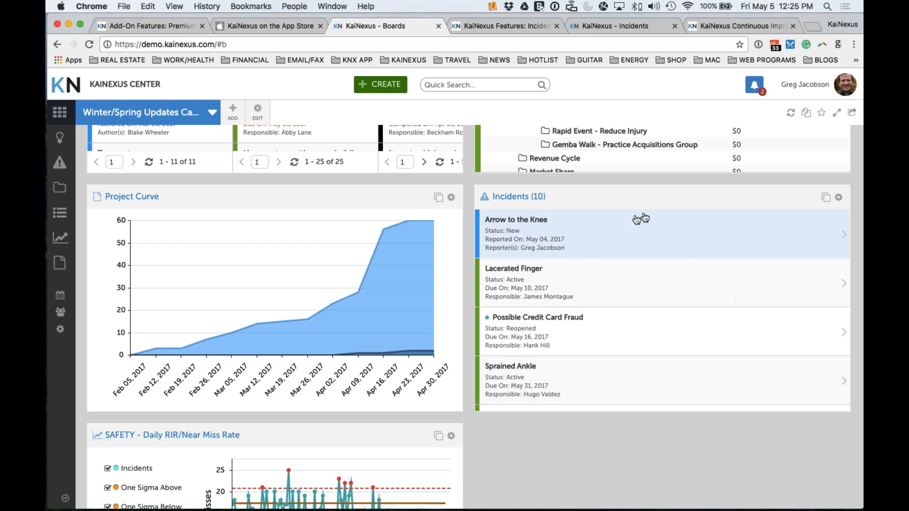
pyautogui.scroll(-3, 642, 416)
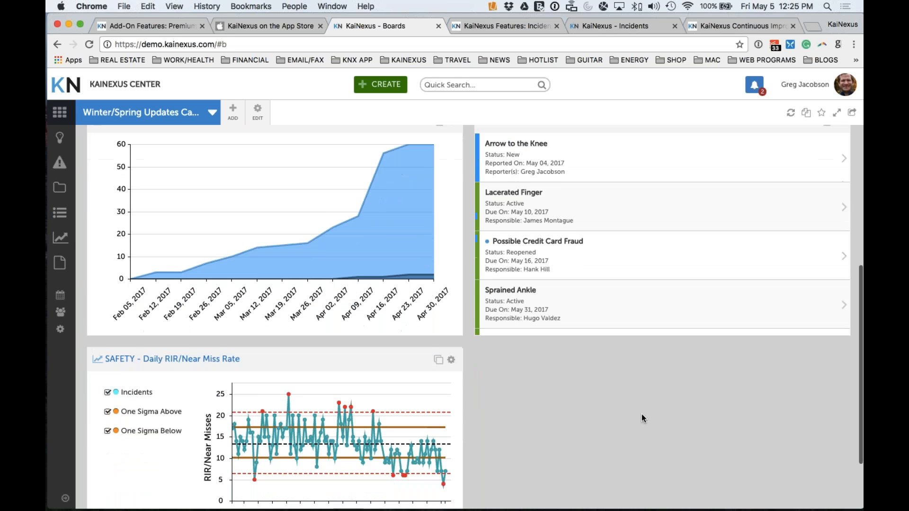
pyautogui.scroll(-3, 641, 417)
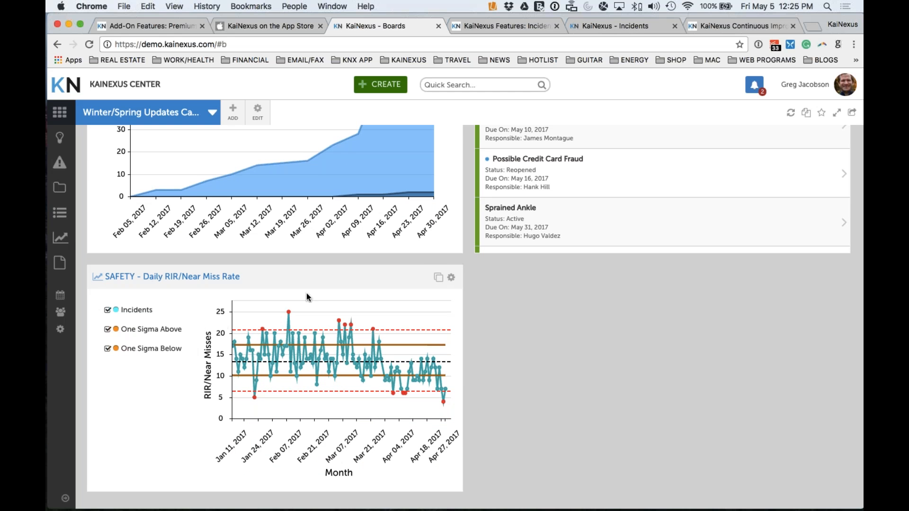
# Set the SAFETY chart card's legend position to Bottom and hide the One Sigma Above and One Sigma Below series
pyautogui.click(451, 277)
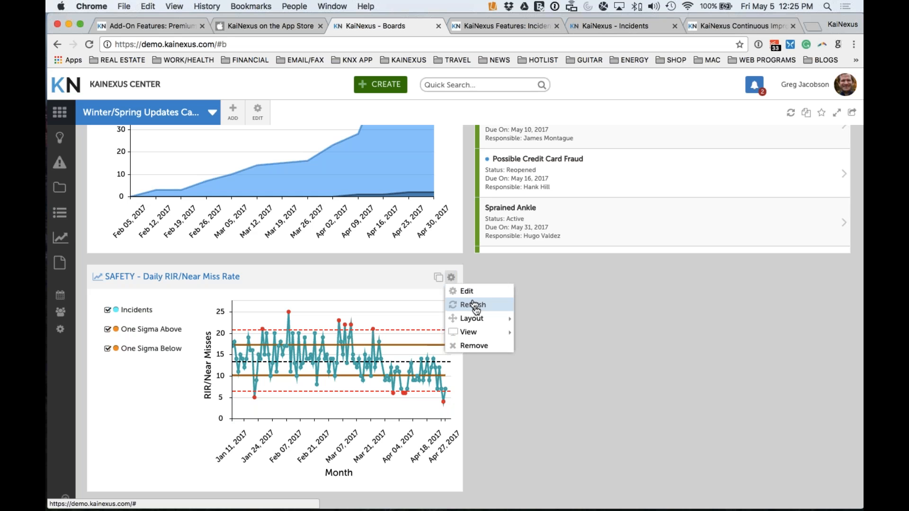
pyautogui.moveTo(479, 332)
pyautogui.click(529, 330)
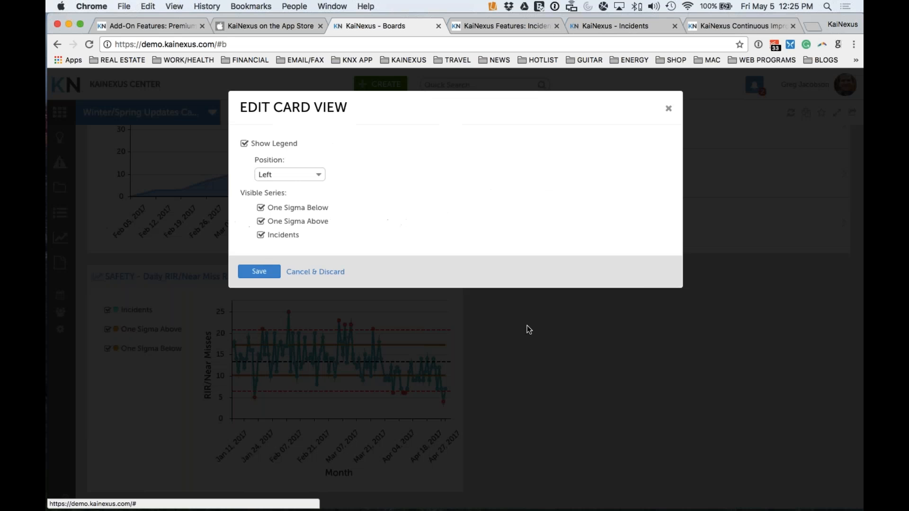
pyautogui.click(292, 175)
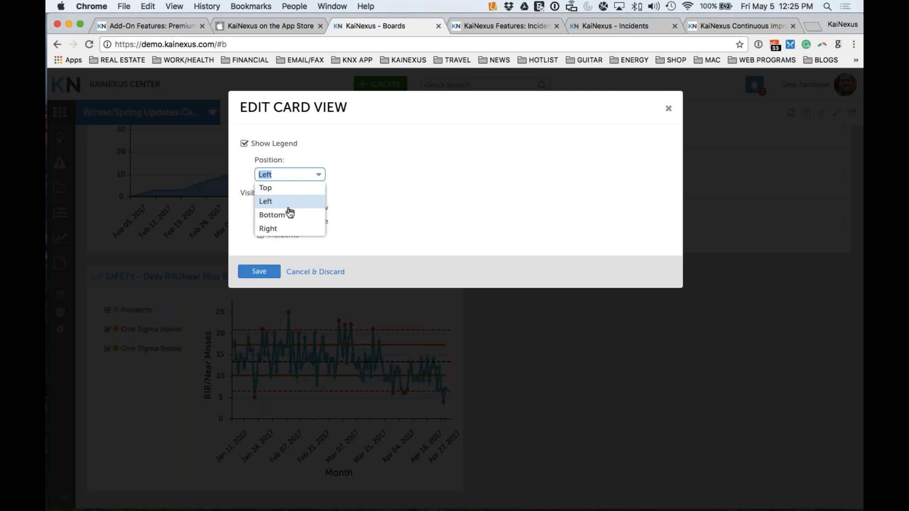
pyautogui.click(290, 214)
pyautogui.click(261, 223)
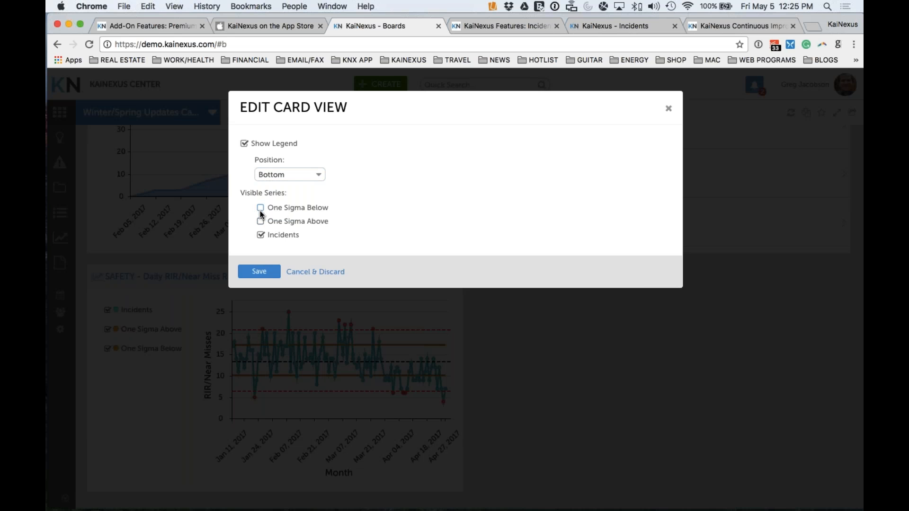
pyautogui.click(269, 273)
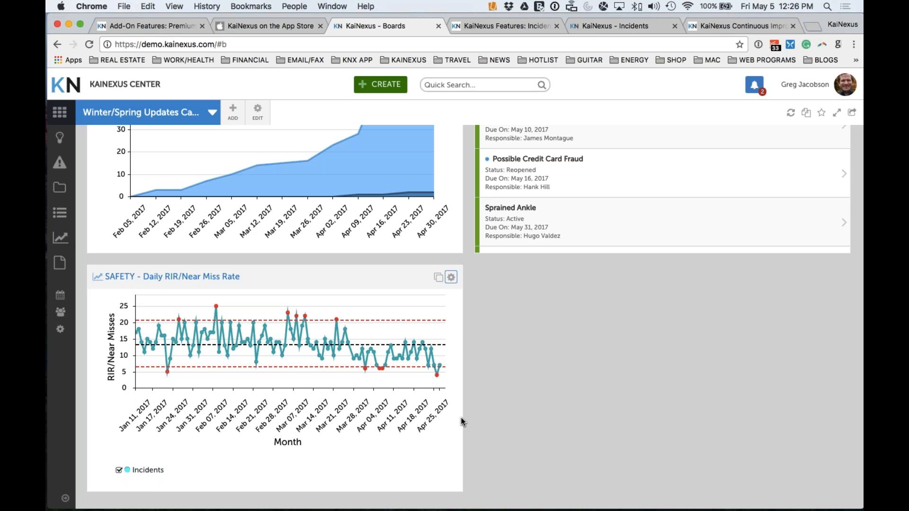
pyautogui.scroll(5, 462, 421)
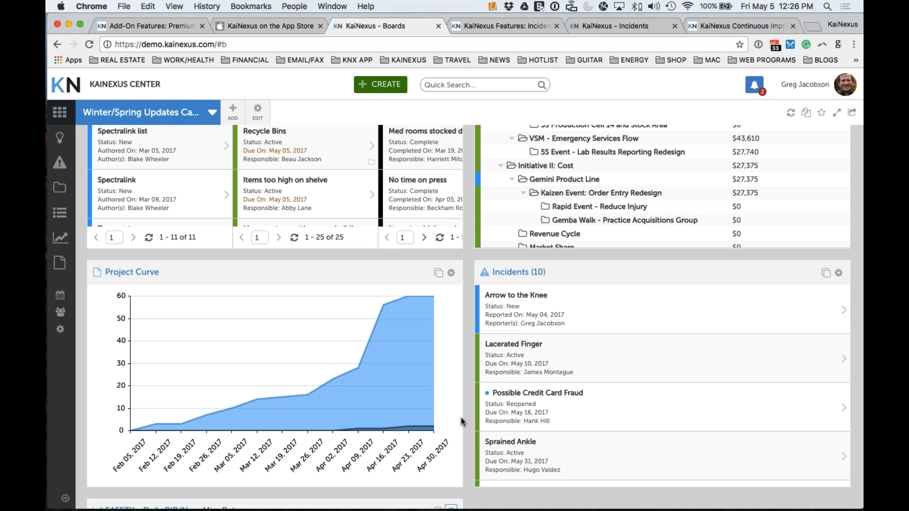
pyautogui.scroll(1, 457, 421)
pyautogui.scroll(1, 457, 422)
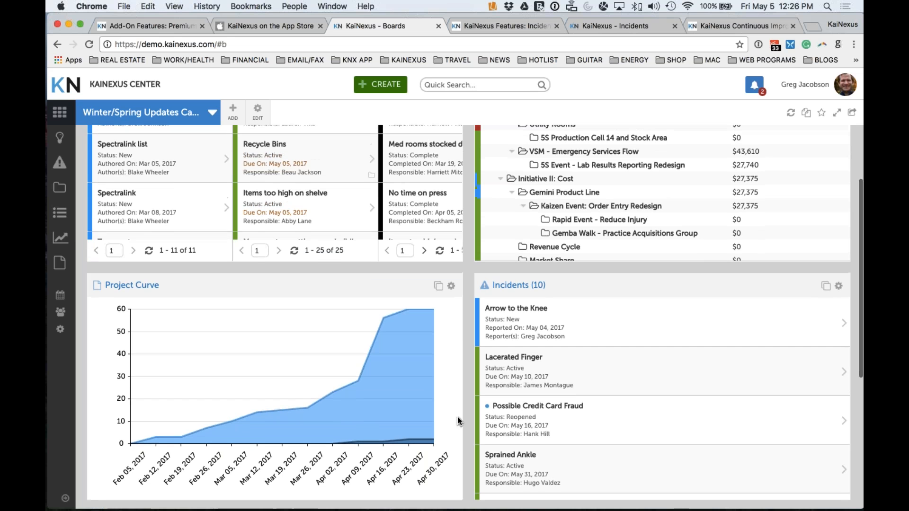
# Open the Strategy Dashboards board and view its 2017 Strategic Plan card enlarged, closing the enlarged view when done
pyautogui.click(214, 116)
pyautogui.click(159, 233)
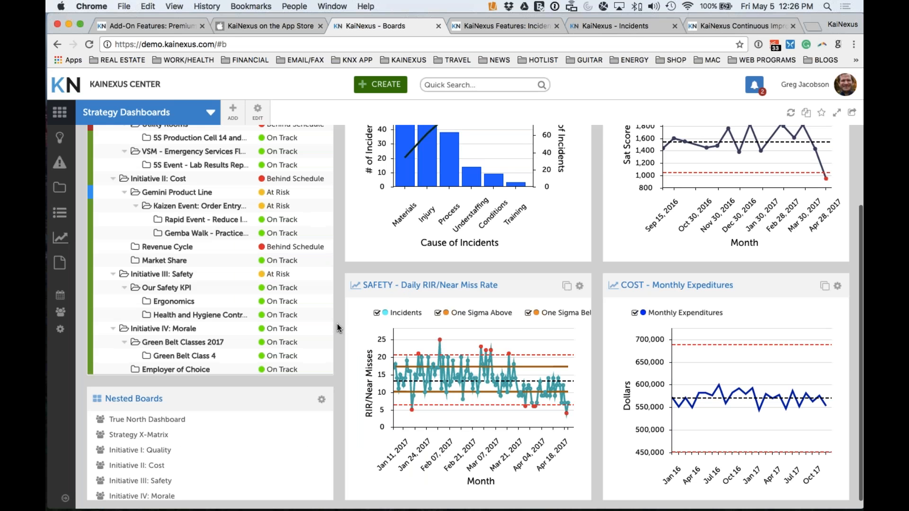
pyautogui.scroll(3, 337, 323)
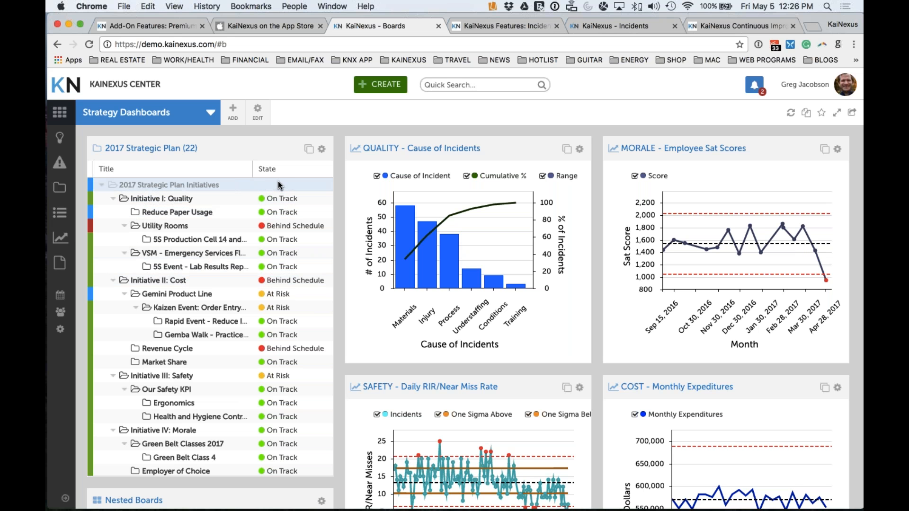
pyautogui.click(309, 149)
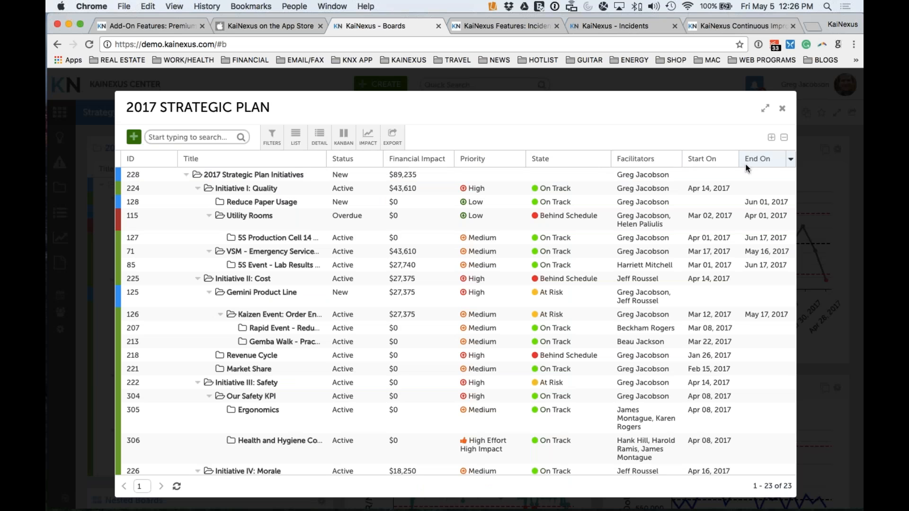
pyautogui.click(787, 110)
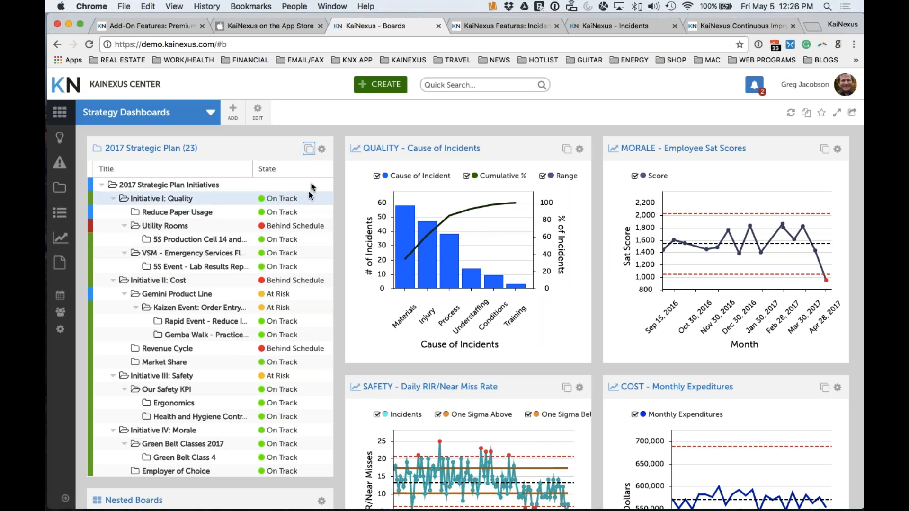
# Try placing the Facilitators column above State in the 2017 Strategic Plan card's expanded Tree view, and discard the changes
pyautogui.click(322, 149)
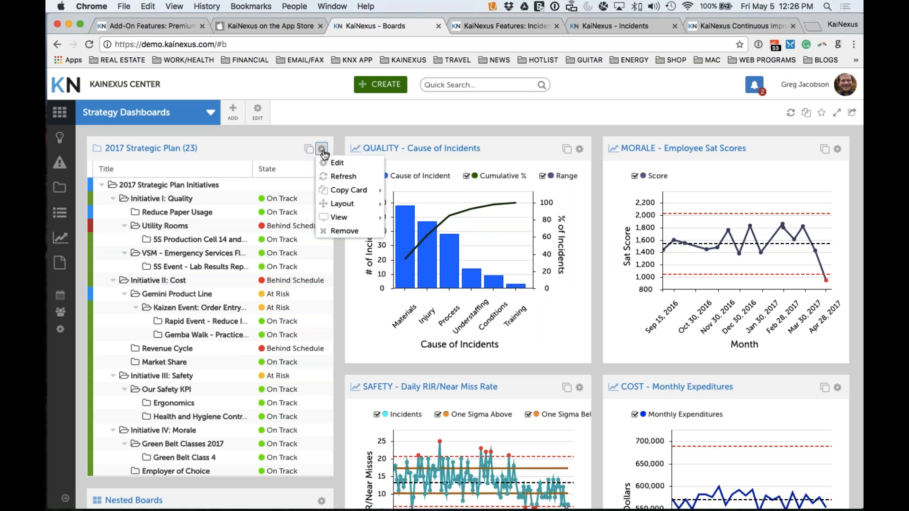
pyautogui.moveTo(335, 217)
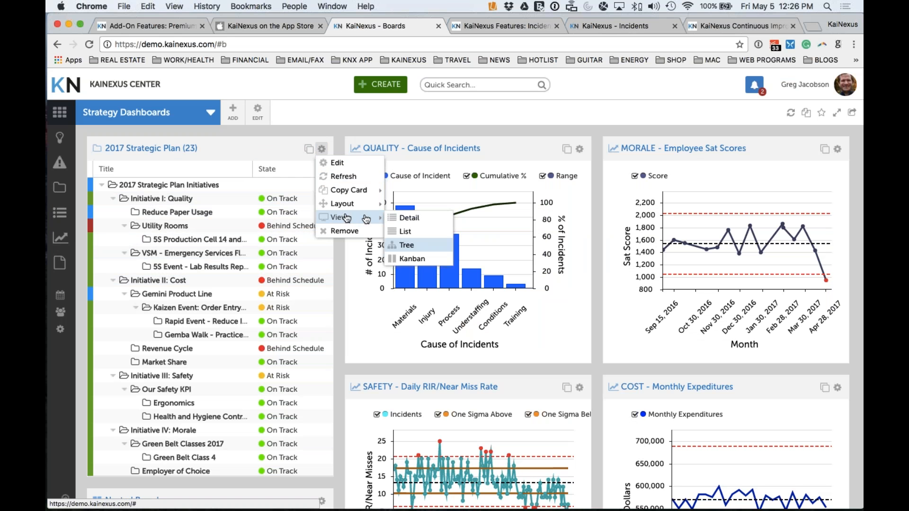
pyautogui.click(416, 242)
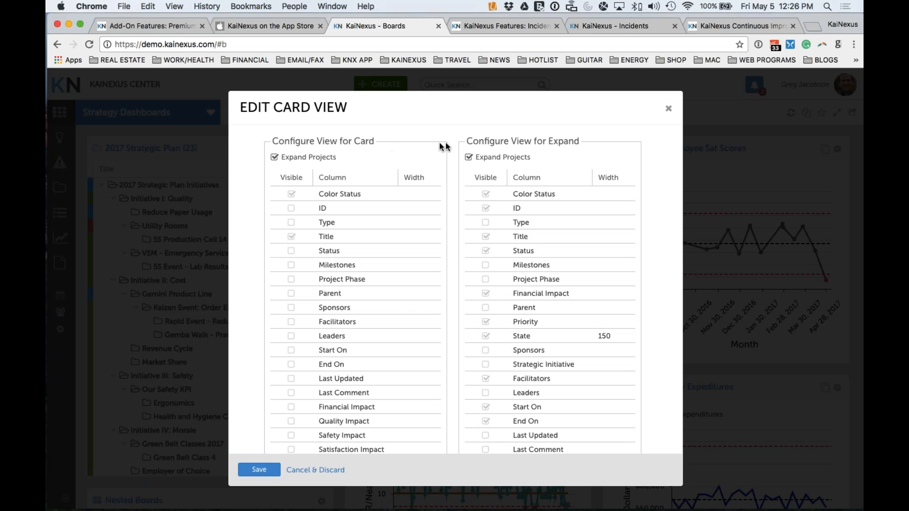
pyautogui.scroll(-8, 451, 325)
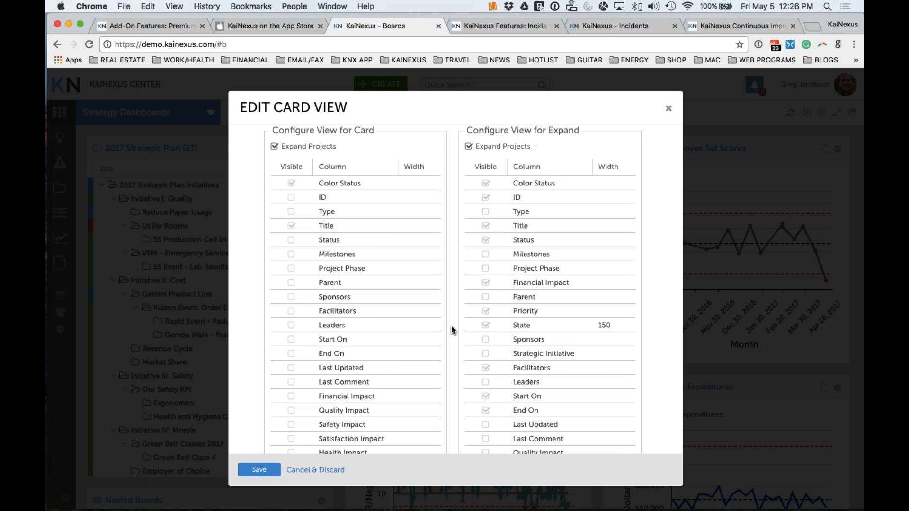
pyautogui.scroll(5, 523, 275)
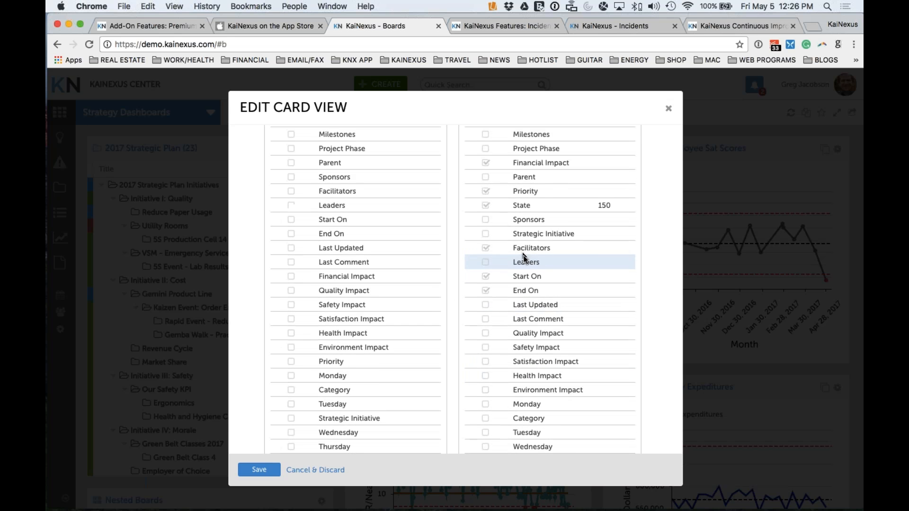
pyautogui.moveTo(530, 304); pyautogui.dragTo(527, 258)
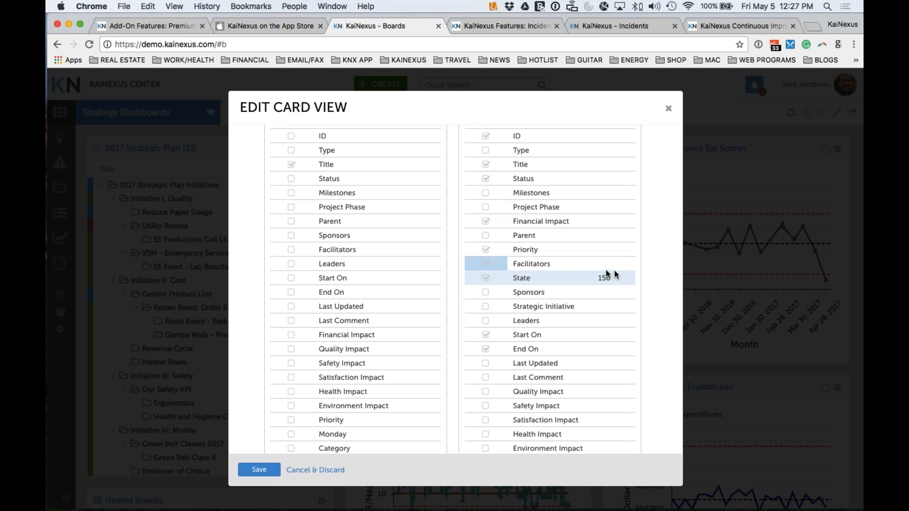
pyautogui.click(340, 470)
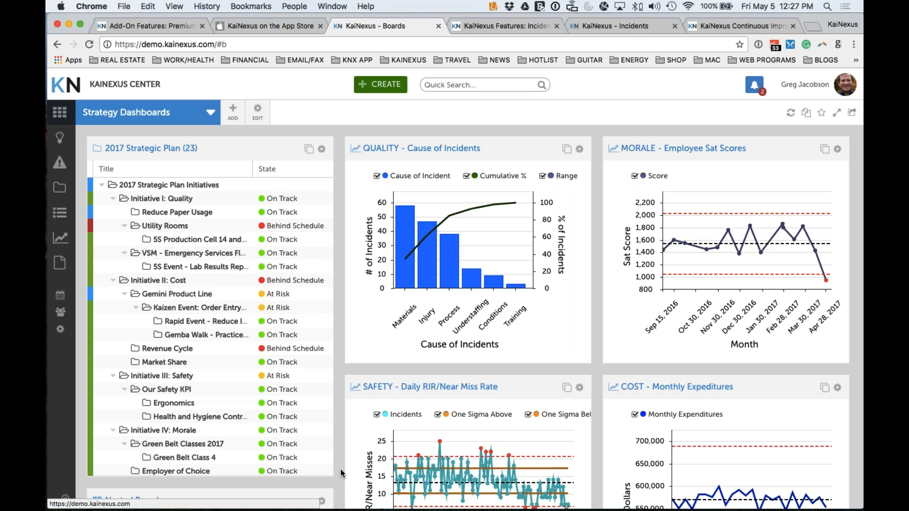
# View the Location Improvement Activity Board report, examine the overdue part of the Clinics status bar, and close the report
pyautogui.click(66, 269)
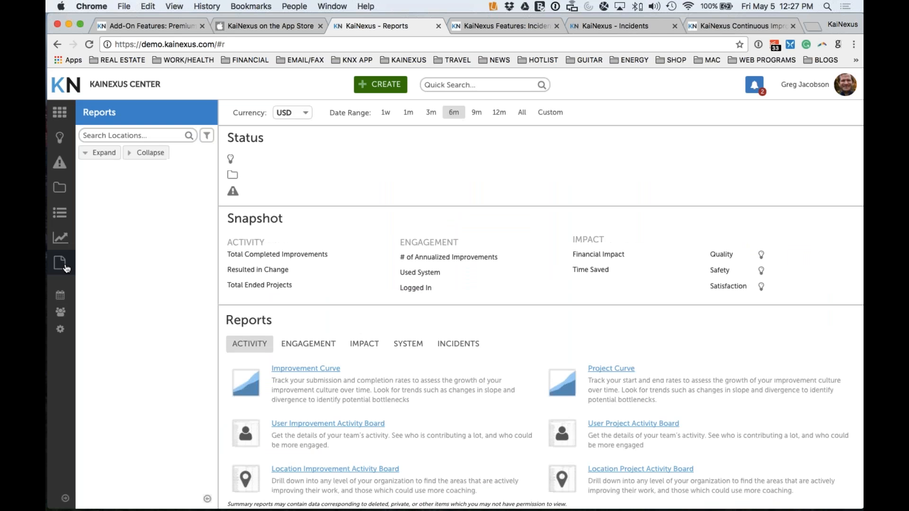
pyautogui.click(367, 467)
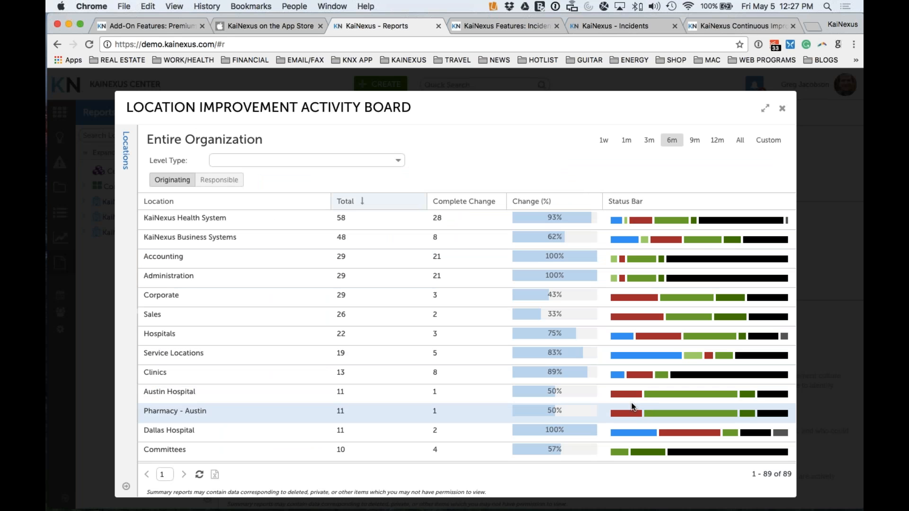
pyautogui.moveTo(626, 396)
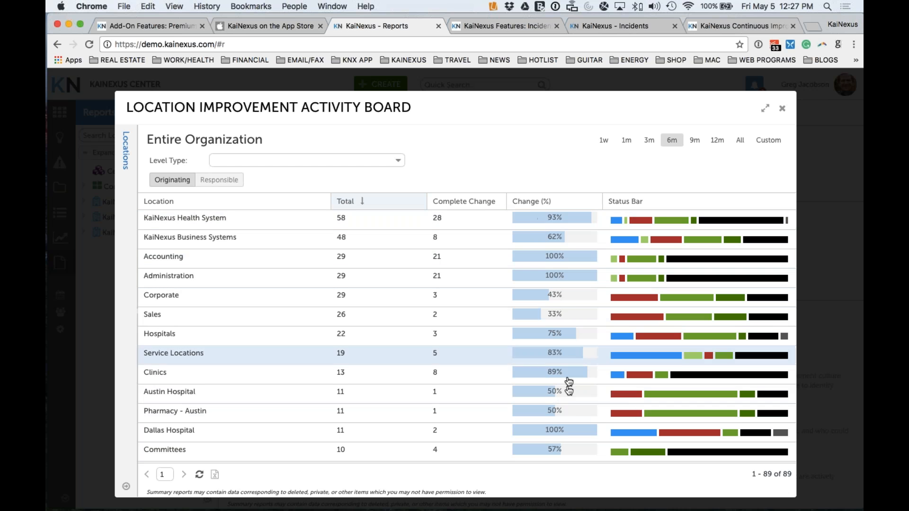
pyautogui.moveTo(648, 380)
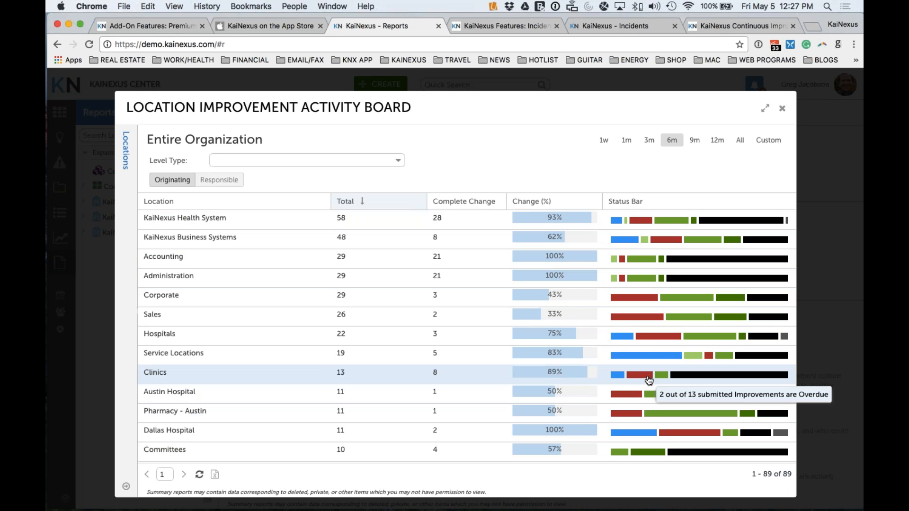
pyautogui.click(784, 110)
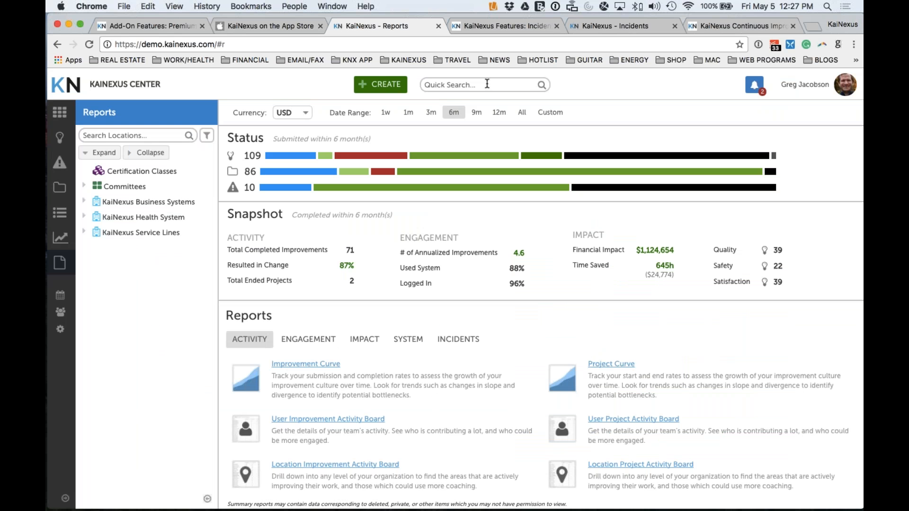
# Search everything for "parts" and open the tasks of the Part Presentations improvement #215, ignoring the Reflector 2 crash alert
pyautogui.write('parts')
pyautogui.press('Return')
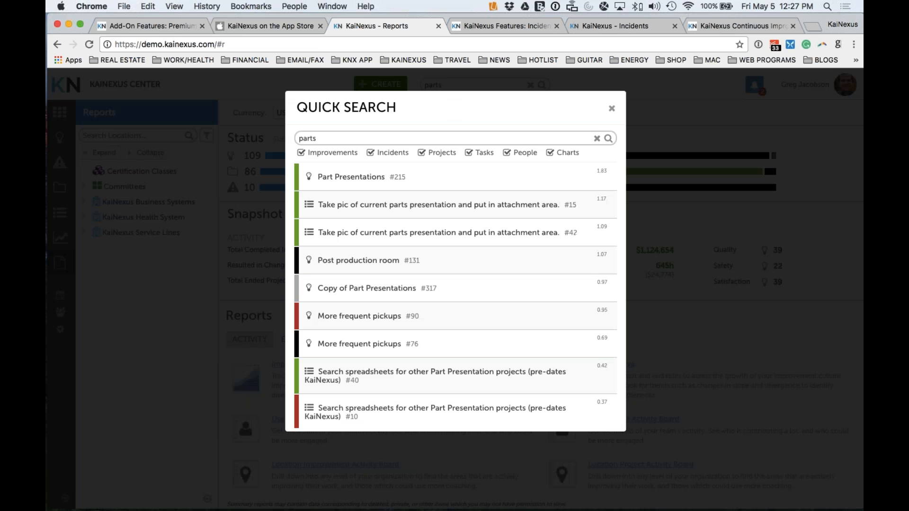
pyautogui.click(374, 184)
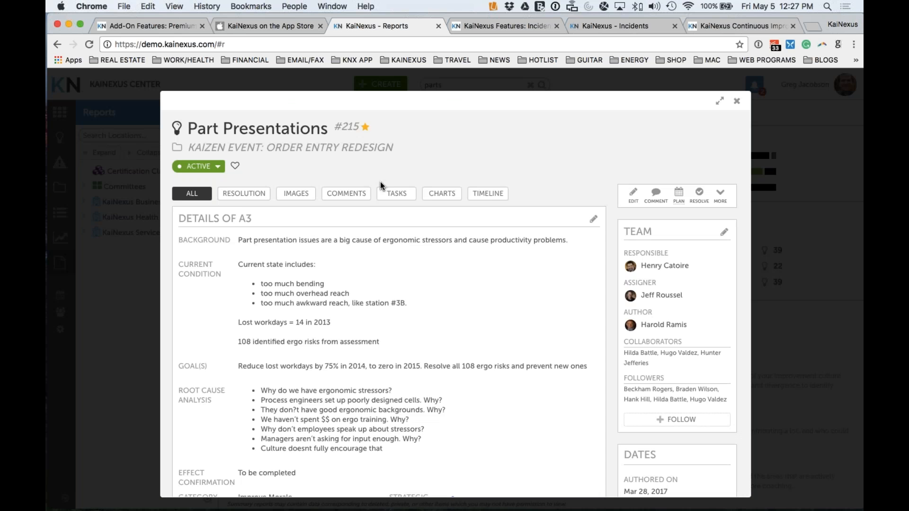
pyautogui.click(720, 195)
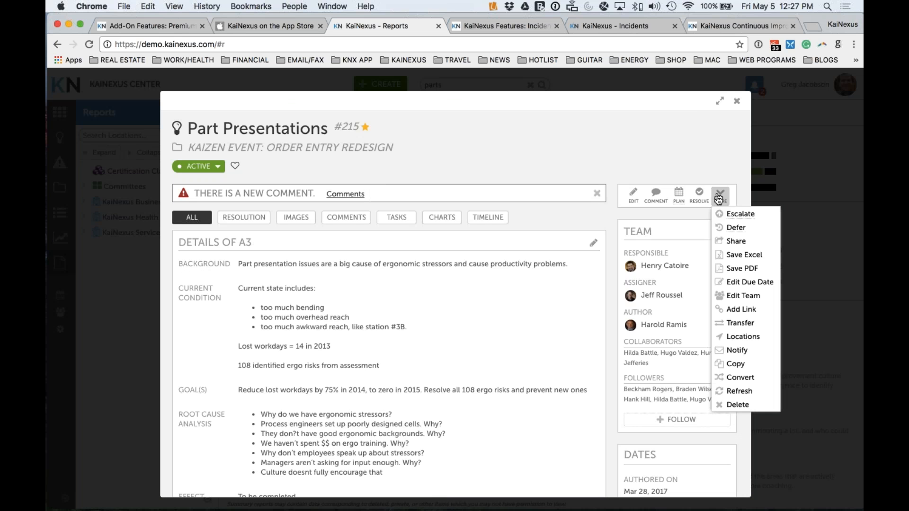
pyautogui.click(397, 217)
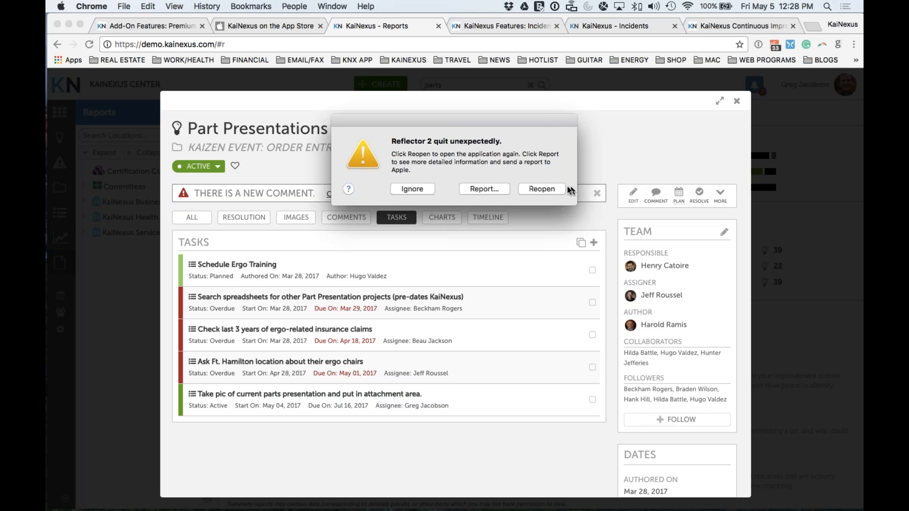
pyautogui.click(411, 187)
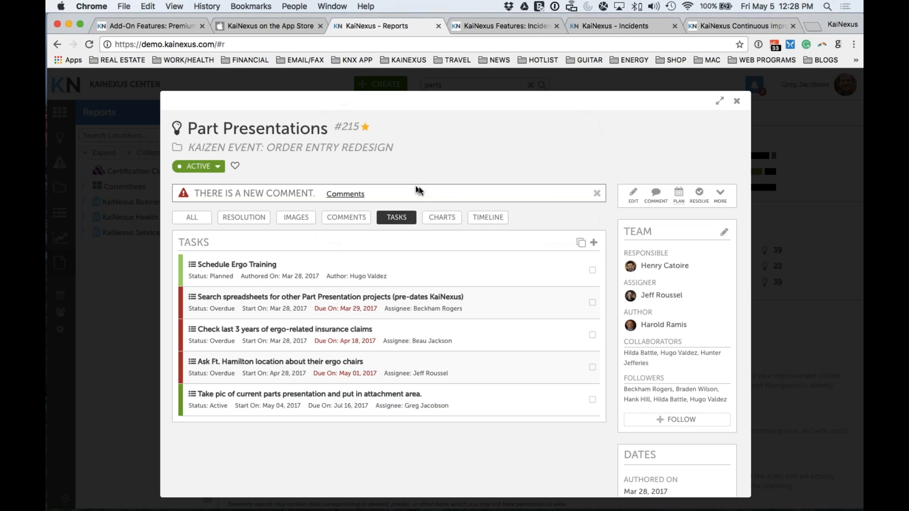
# Copy the Part Presentations improvement into a draft improvement, including copies of its tasks
pyautogui.click(721, 194)
pyautogui.click(724, 363)
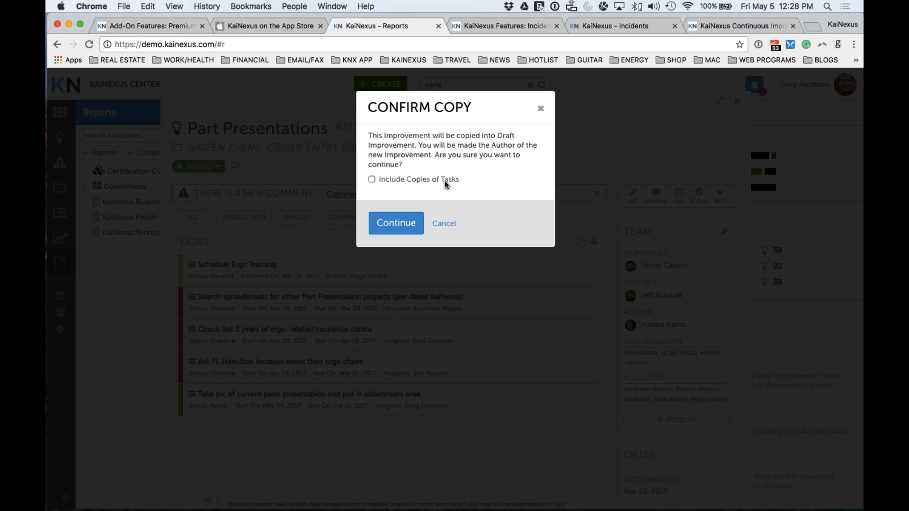
pyautogui.click(371, 179)
pyautogui.click(388, 221)
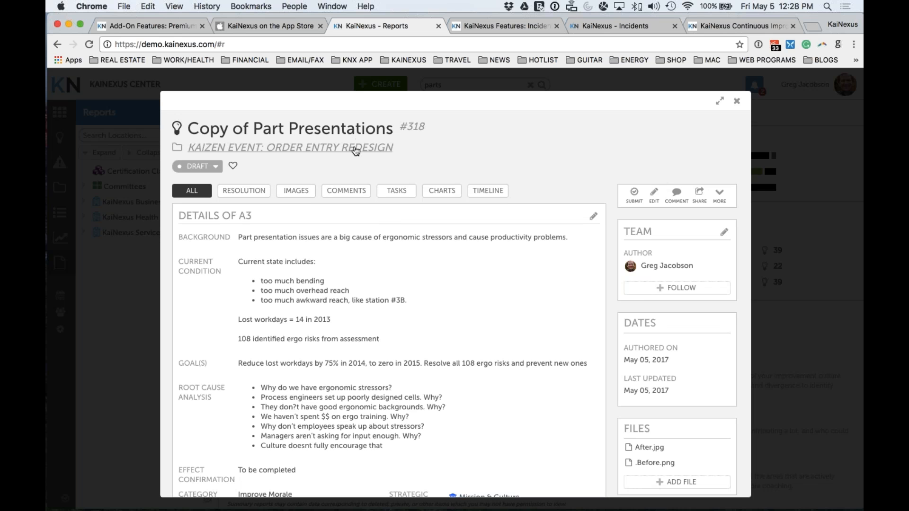
# Bulk-assign the first three tasks of the copied improvement to one colleague, using the Assign option
pyautogui.click(389, 196)
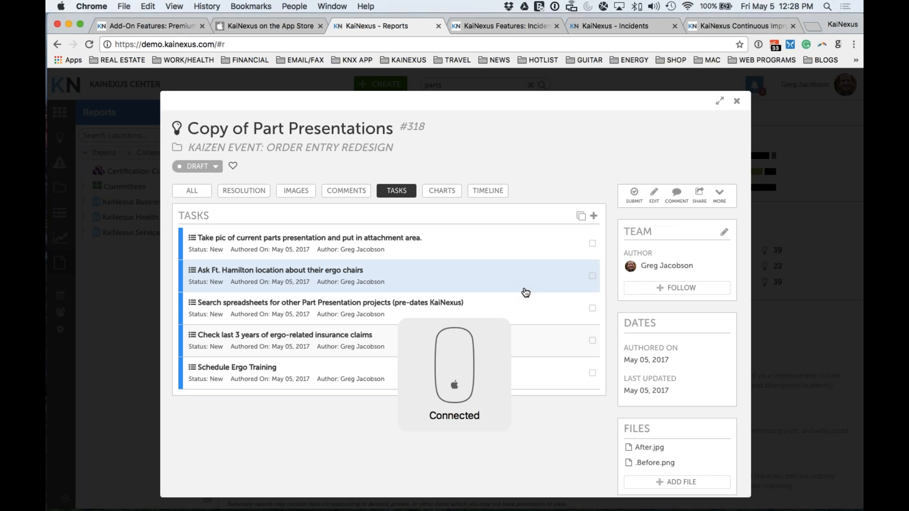
pyautogui.scroll(-1, 525, 293)
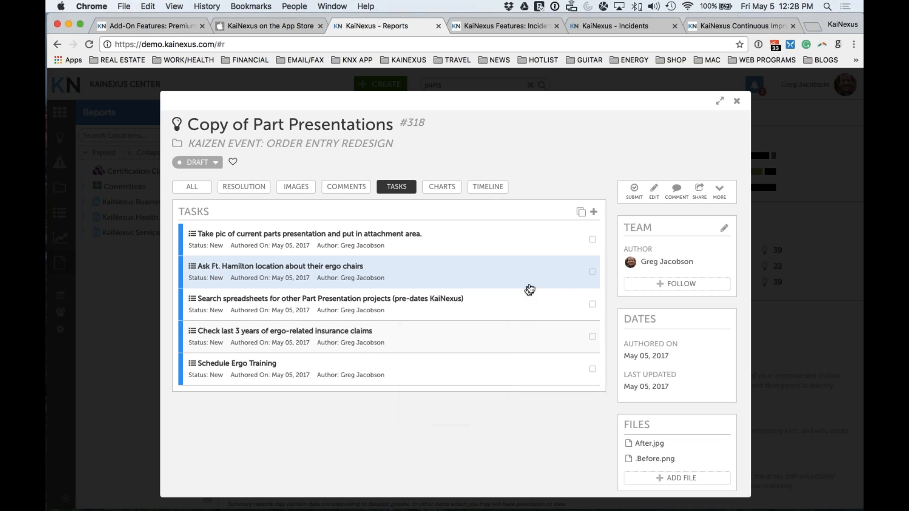
pyautogui.click(593, 241)
pyautogui.click(591, 272)
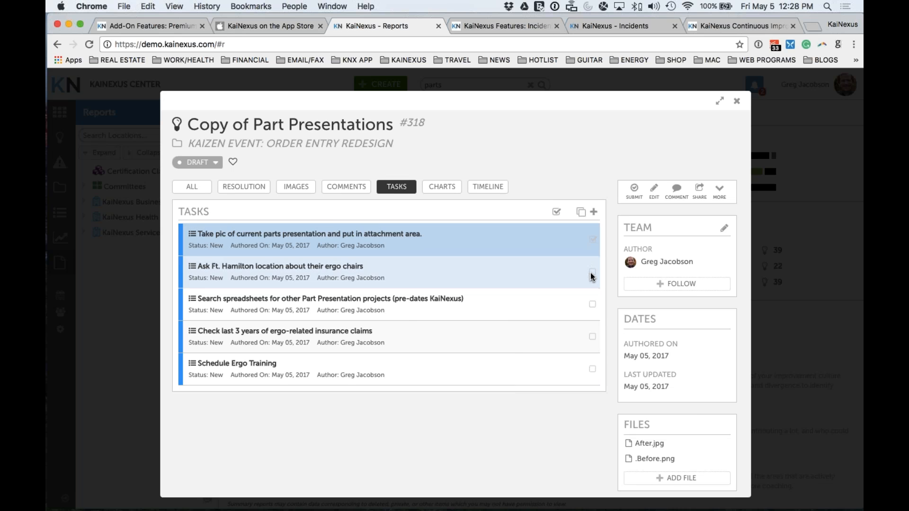
pyautogui.click(592, 306)
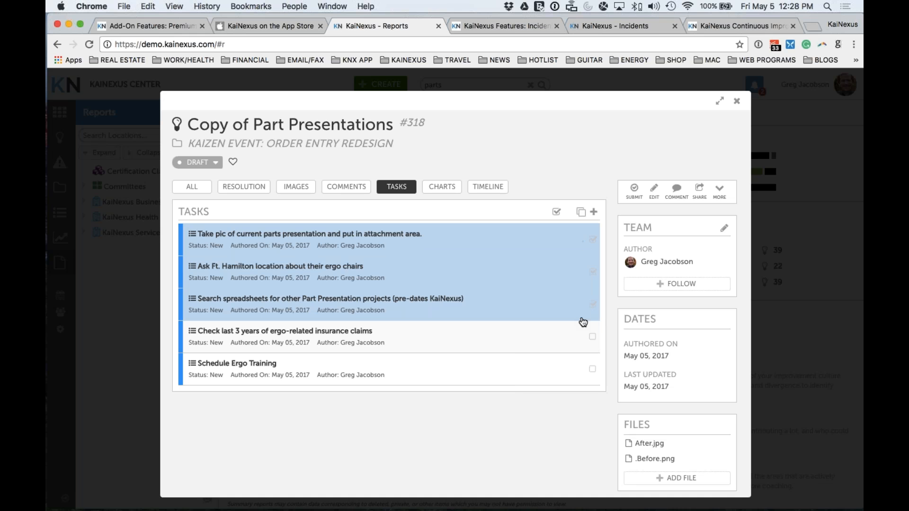
pyautogui.click(570, 213)
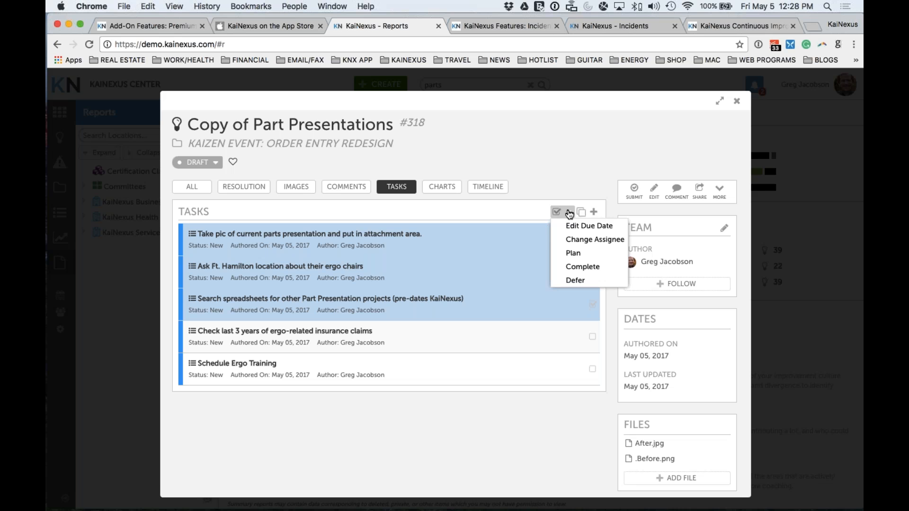
pyautogui.click(578, 240)
pyautogui.click(455, 289)
pyautogui.click(417, 317)
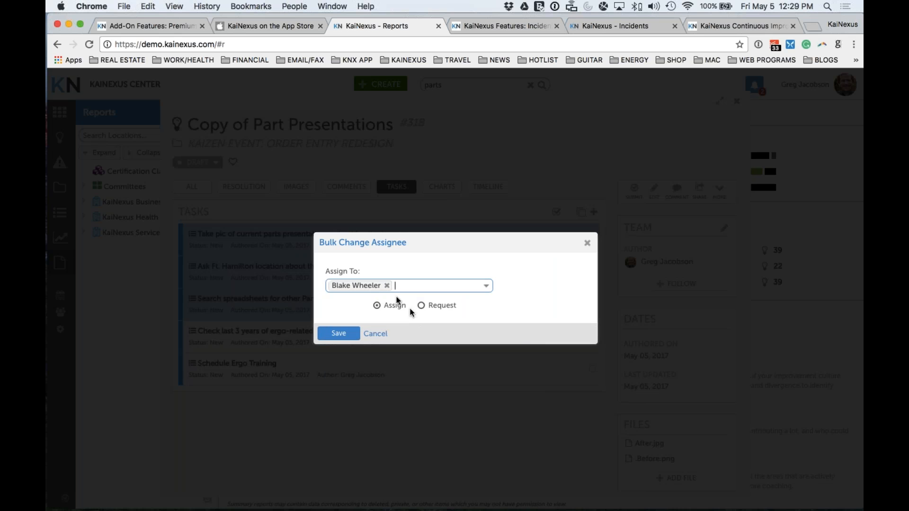
pyautogui.click(351, 332)
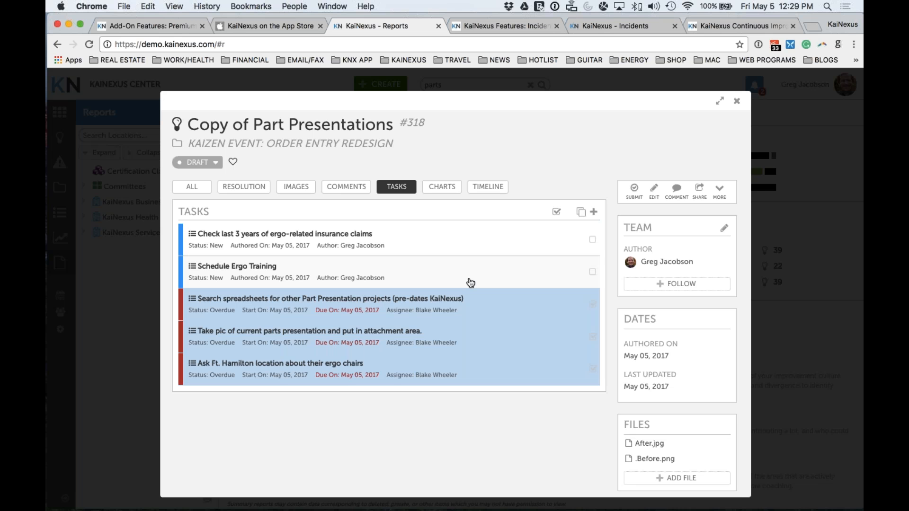
# Look over the bulk task actions, then close both improvements and the search results and return to the boards
pyautogui.click(569, 213)
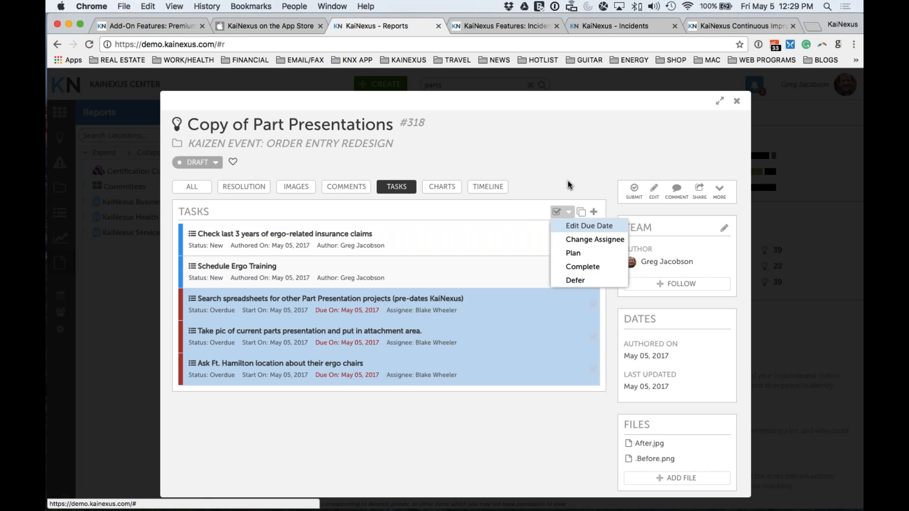
pyautogui.click(737, 101)
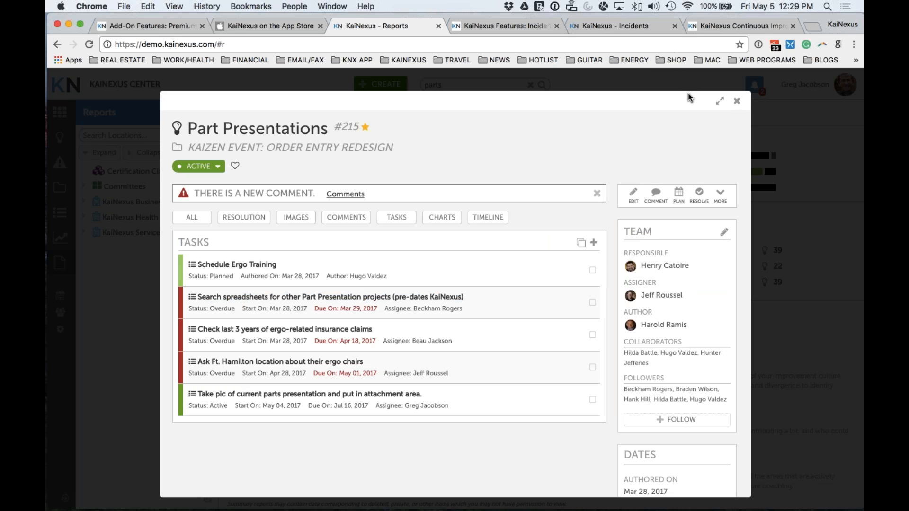
pyautogui.click(736, 103)
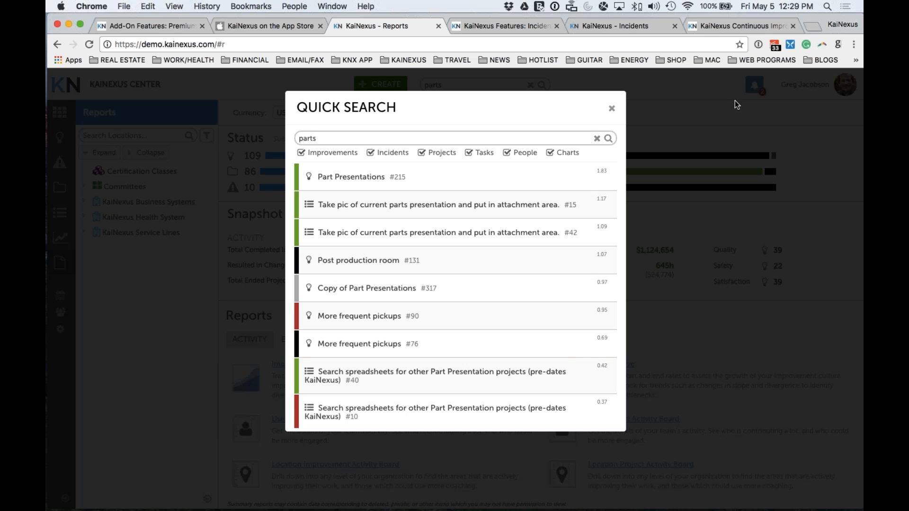
pyautogui.click(611, 107)
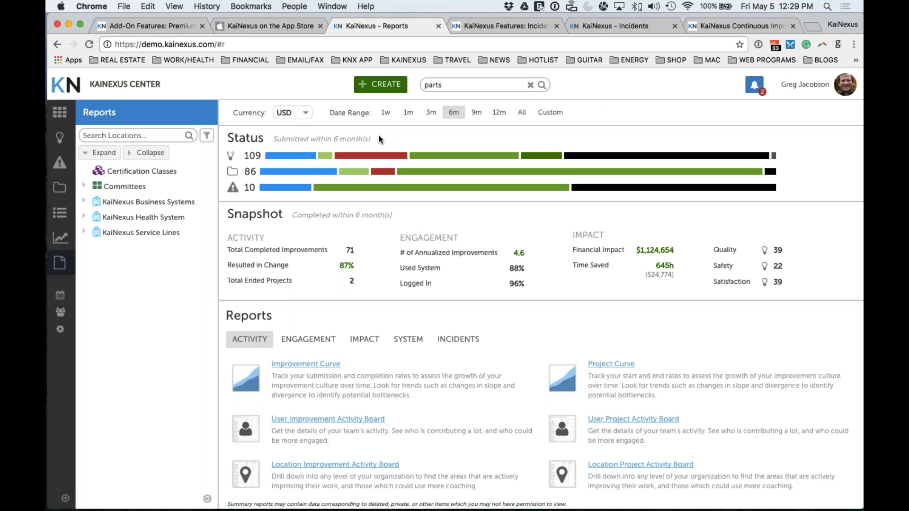
pyautogui.click(59, 113)
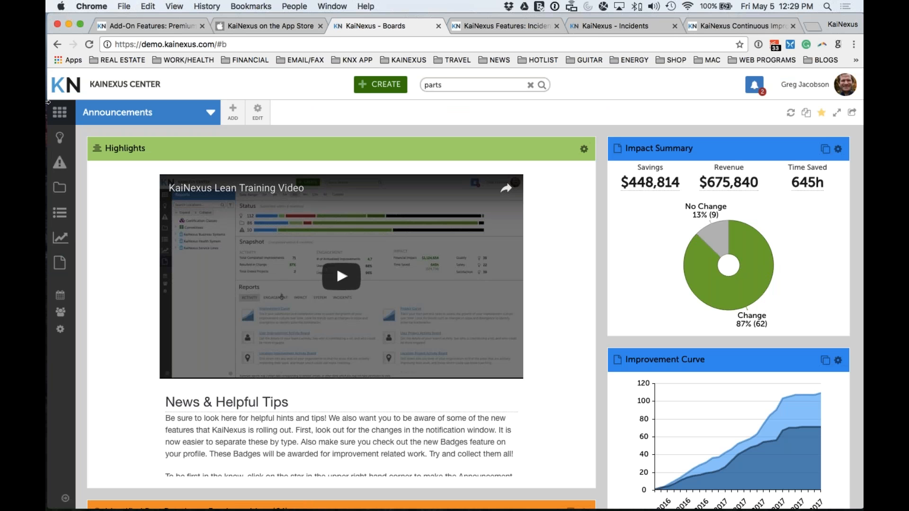
# Open the Strategy X-Matrix board from the Strategy Dashboards, view its 5S Production Cell 14 and Stock Area project, and close the project
pyautogui.click(214, 113)
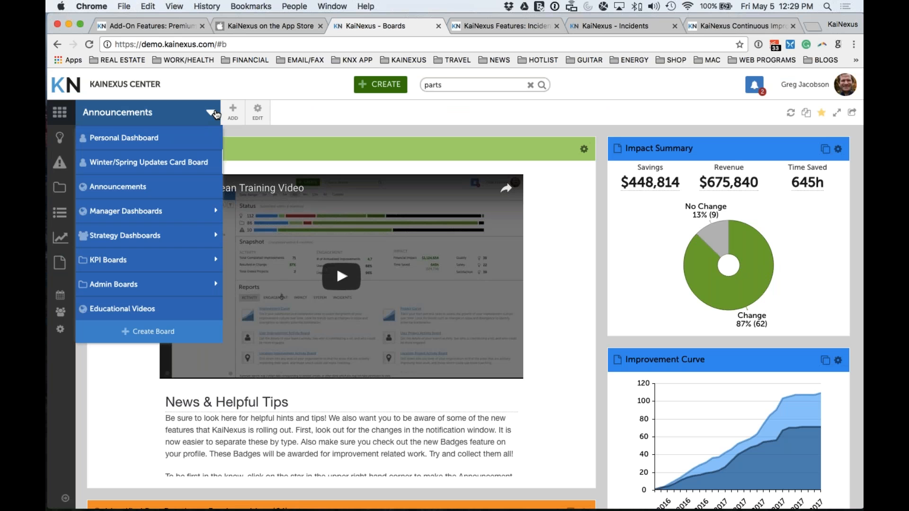
pyautogui.moveTo(179, 233)
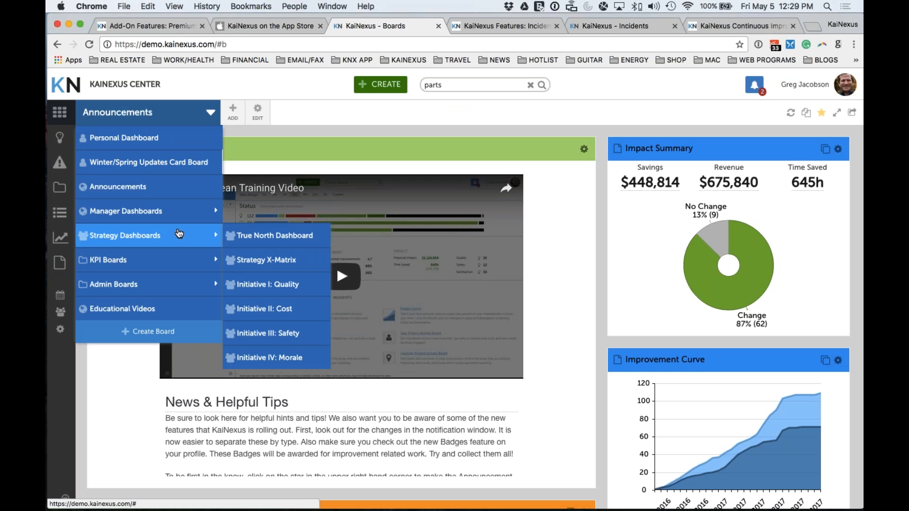
pyautogui.click(270, 260)
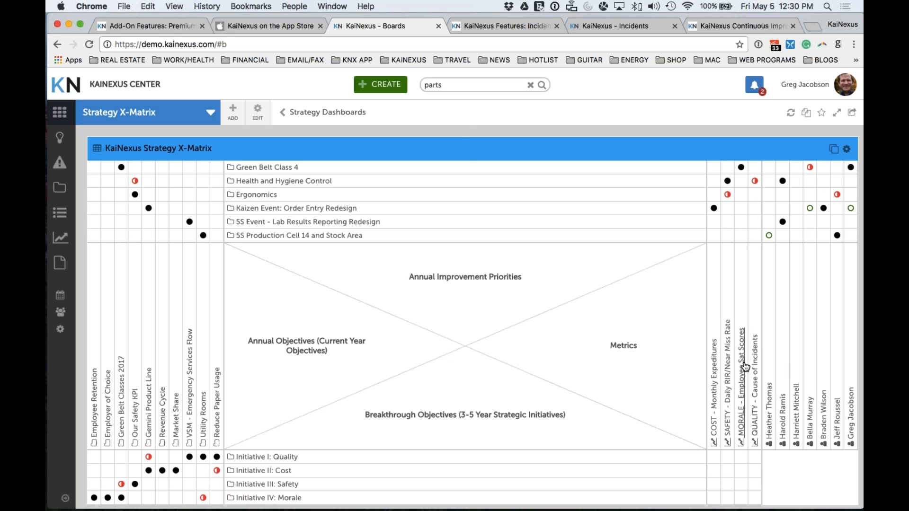
pyautogui.click(356, 237)
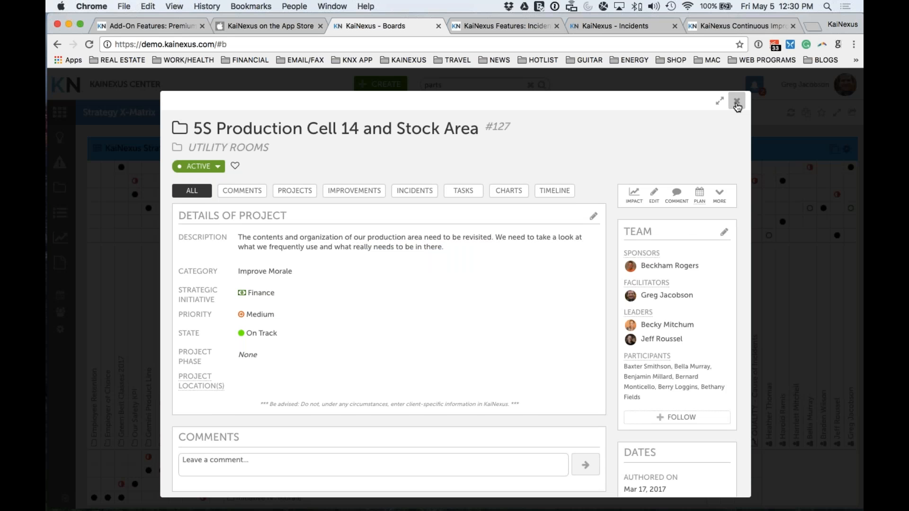
pyautogui.click(737, 102)
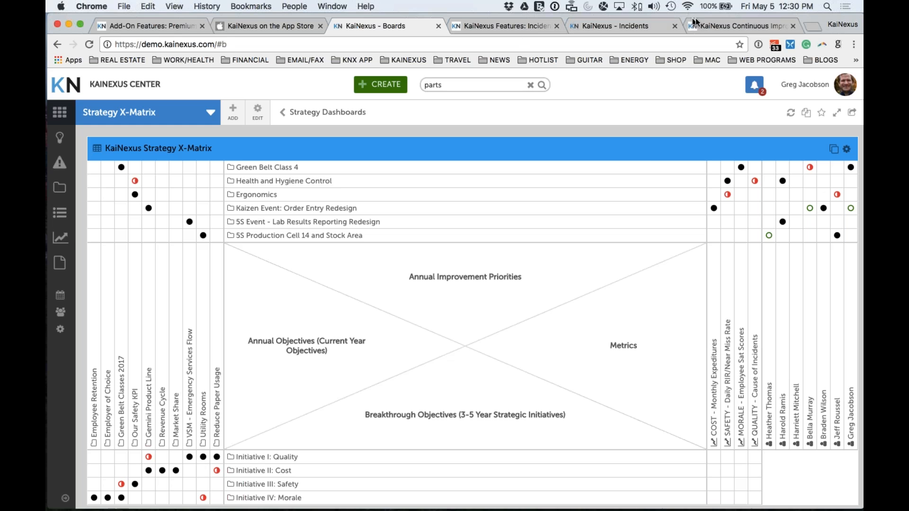
# Show the KaiNexus webinars page, switch to the PowerPoint presentation, and start the slide show from the Our Next Webinar slide
pyautogui.click(709, 26)
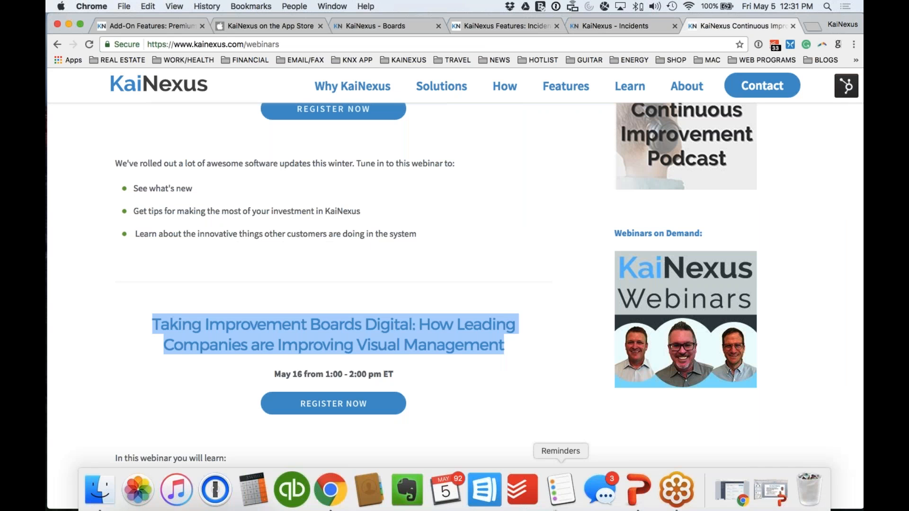
pyautogui.click(631, 497)
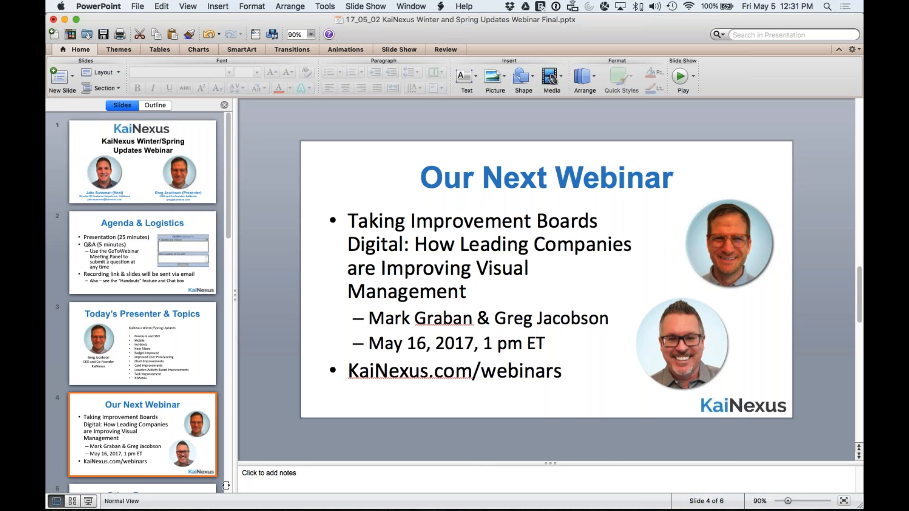
pyautogui.click(88, 501)
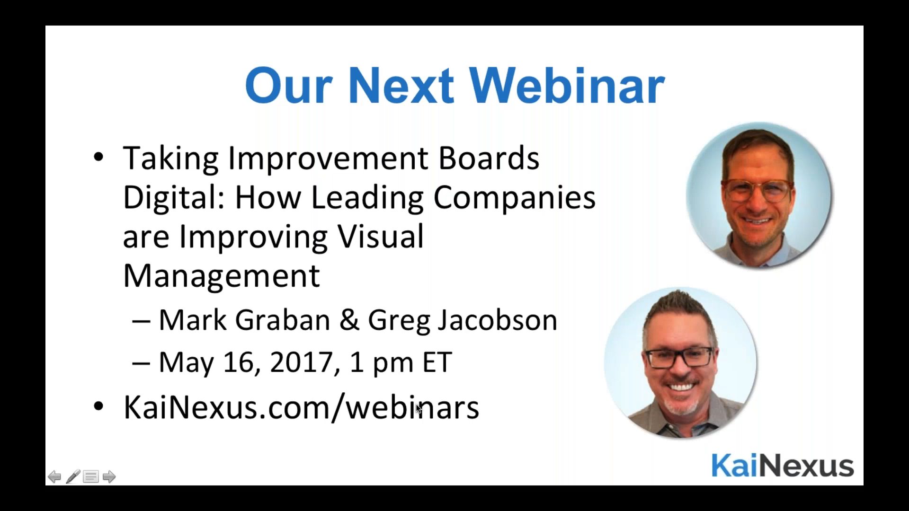